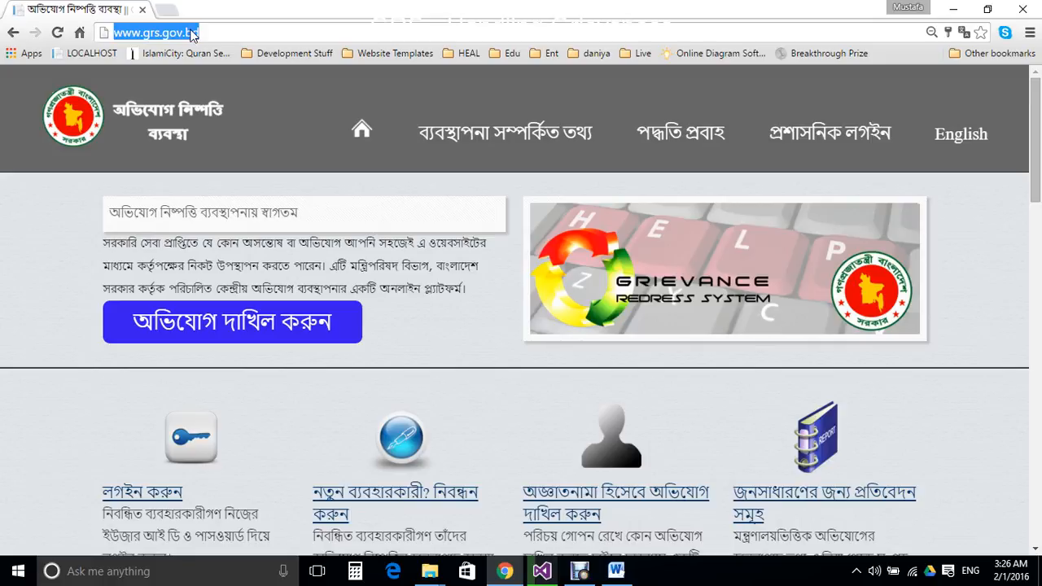
Step: Look through the grievance system's home page down to the সহায়ক তথ্য section
click(203, 25)
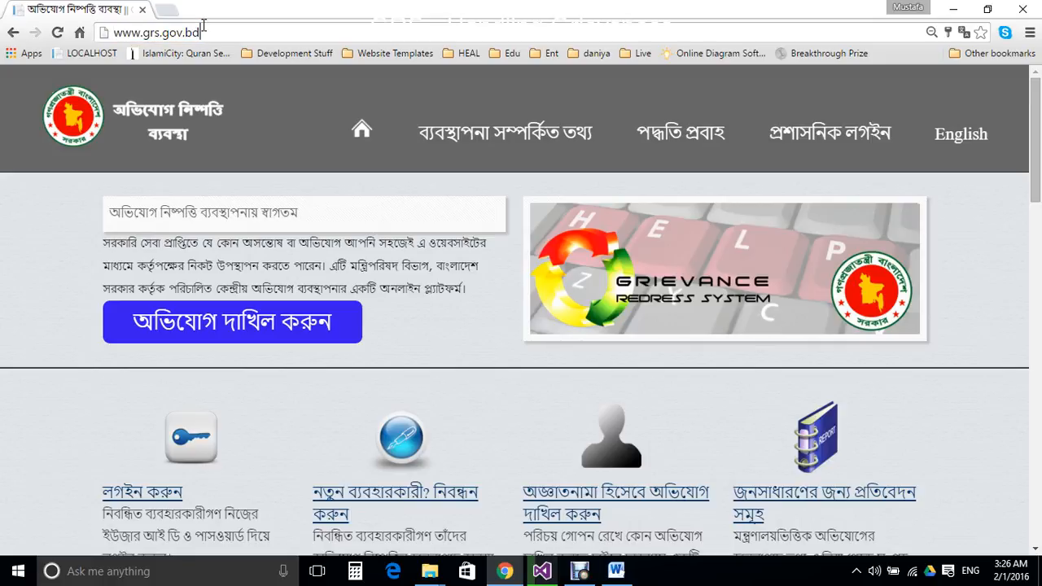
drag(1037, 191, 1038, 306)
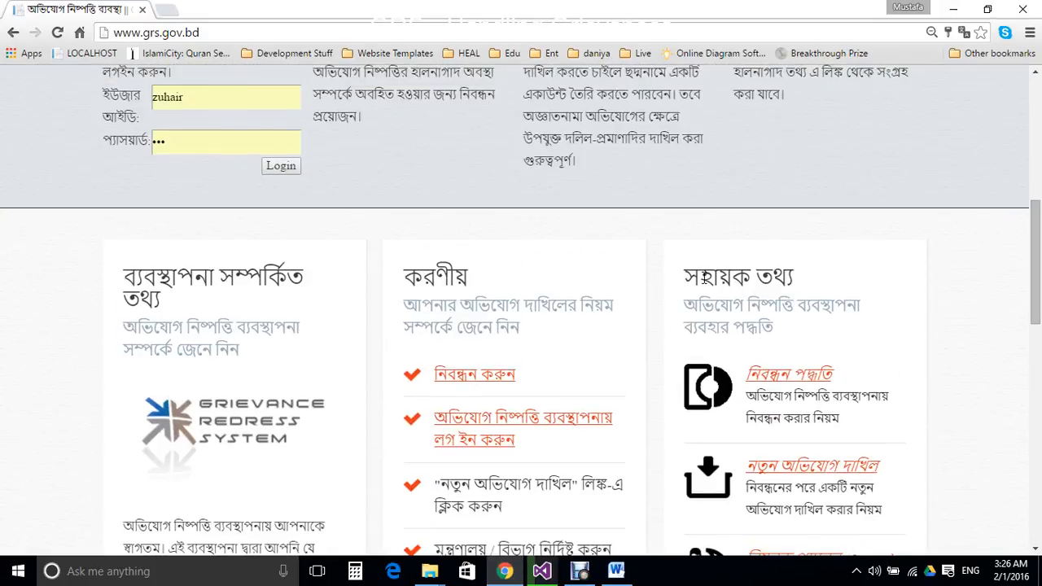
drag(691, 279, 807, 281)
click(827, 287)
Step: Log in from the home page's login form by entering the account's user ID and password
drag(1036, 312, 1041, 240)
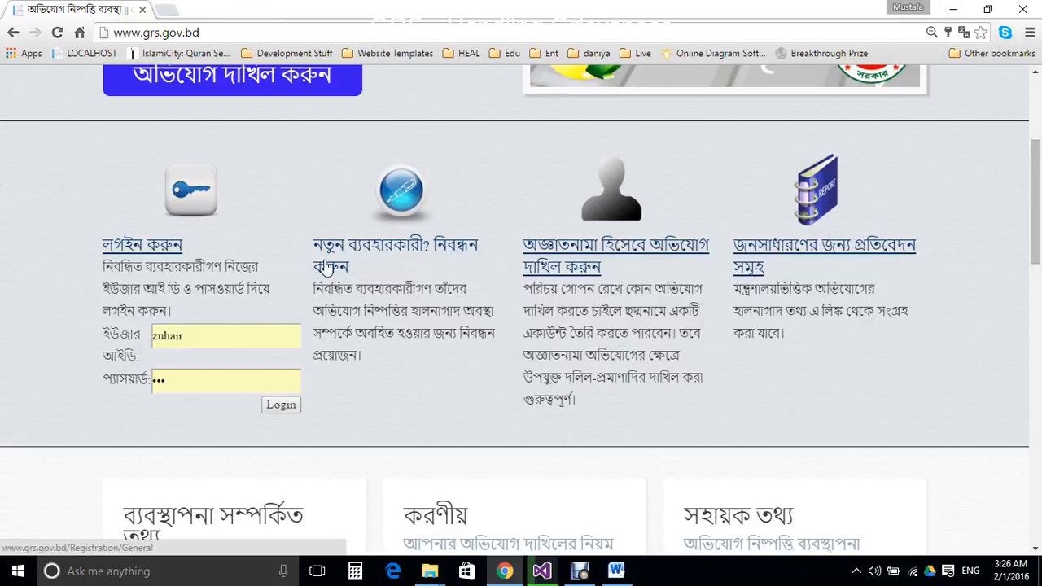
click(186, 338)
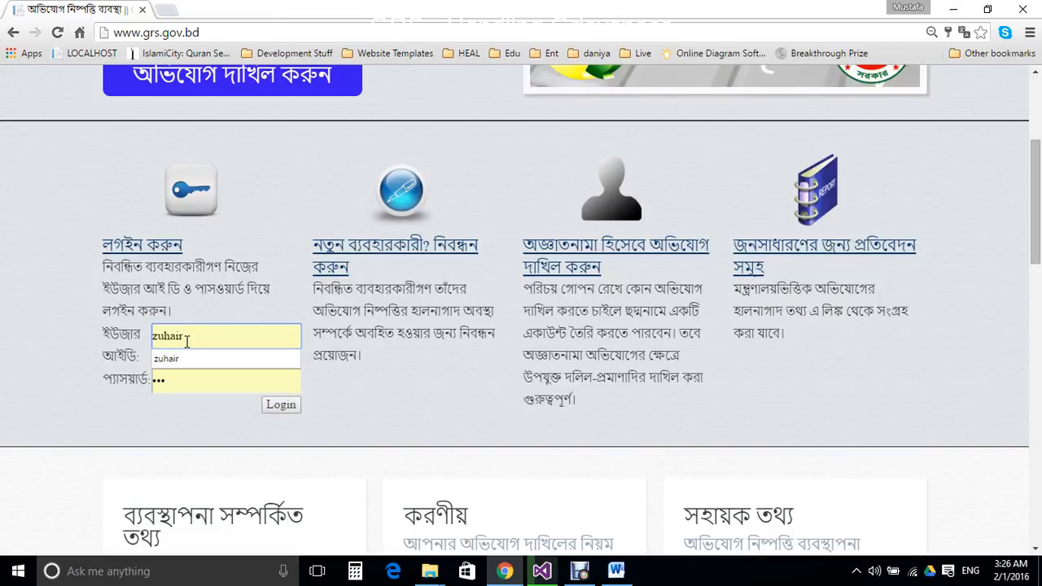
key(BackSpace)
key(BackSpace)
key(BackSpace)
key(BackSpace)
key(BackSpace)
key(BackSpace)
text(zuhair)
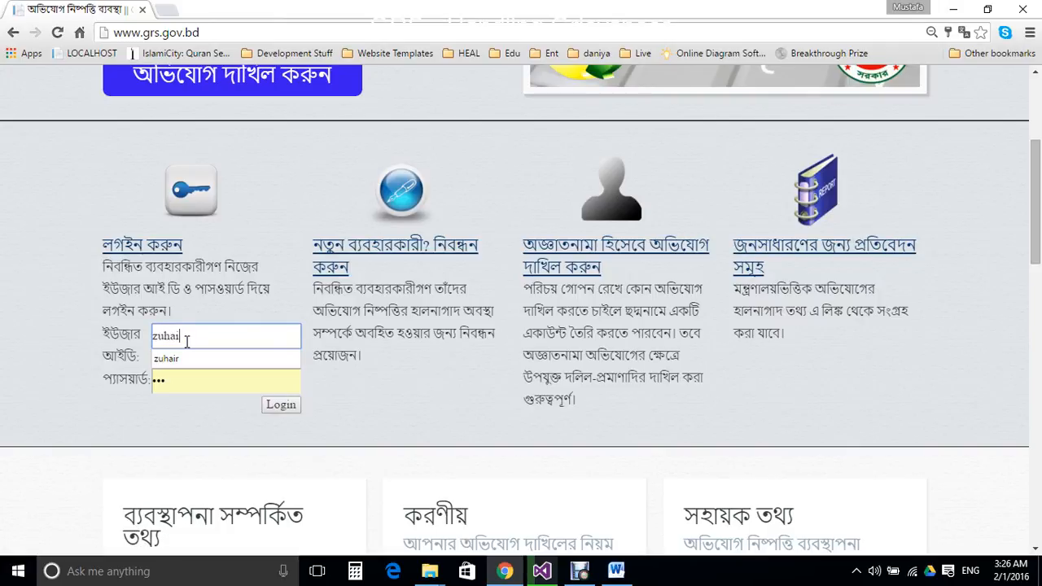
key(Tab)
text(•••)
key(Tab)
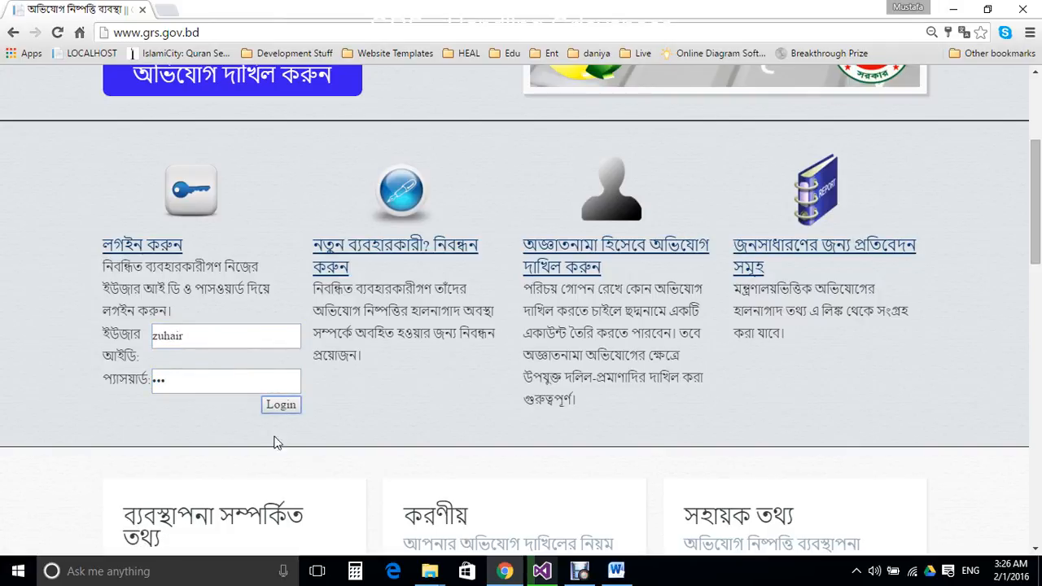
click(282, 406)
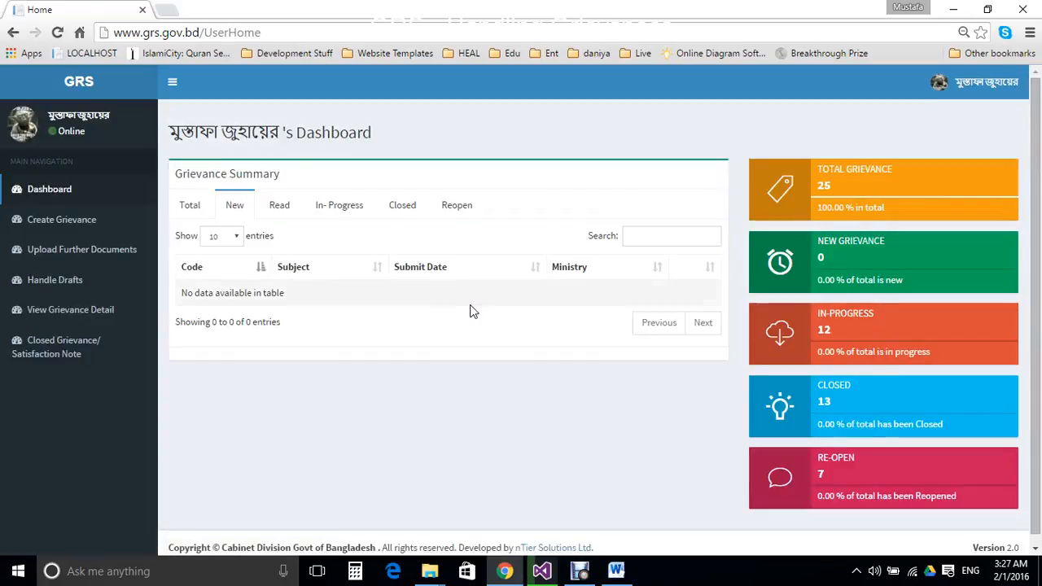
Step: Review the Read, In-Progress, Closed and Reopen grievance lists in the dashboard's Grievance Summary
click(281, 208)
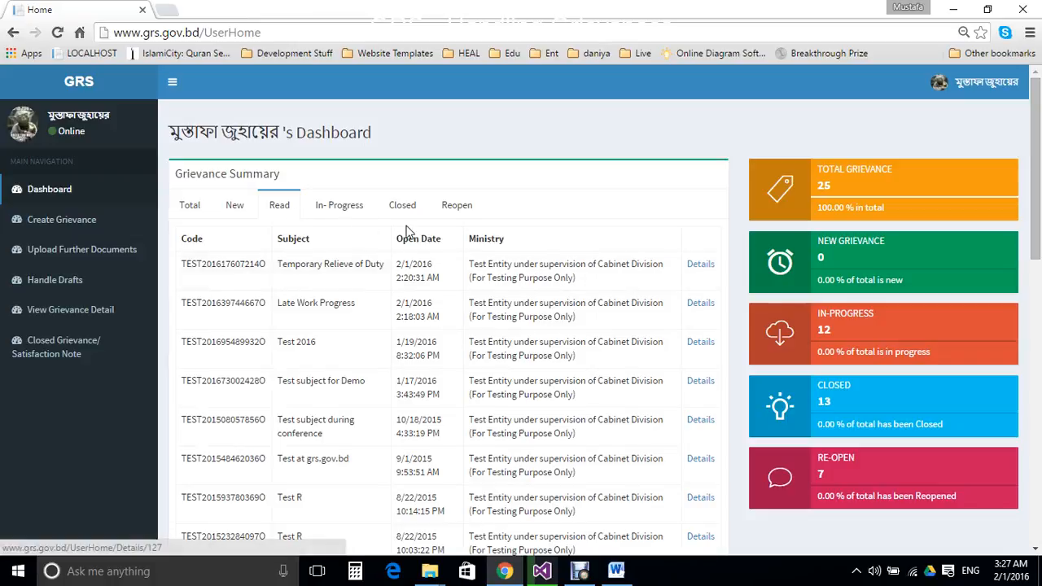
click(326, 214)
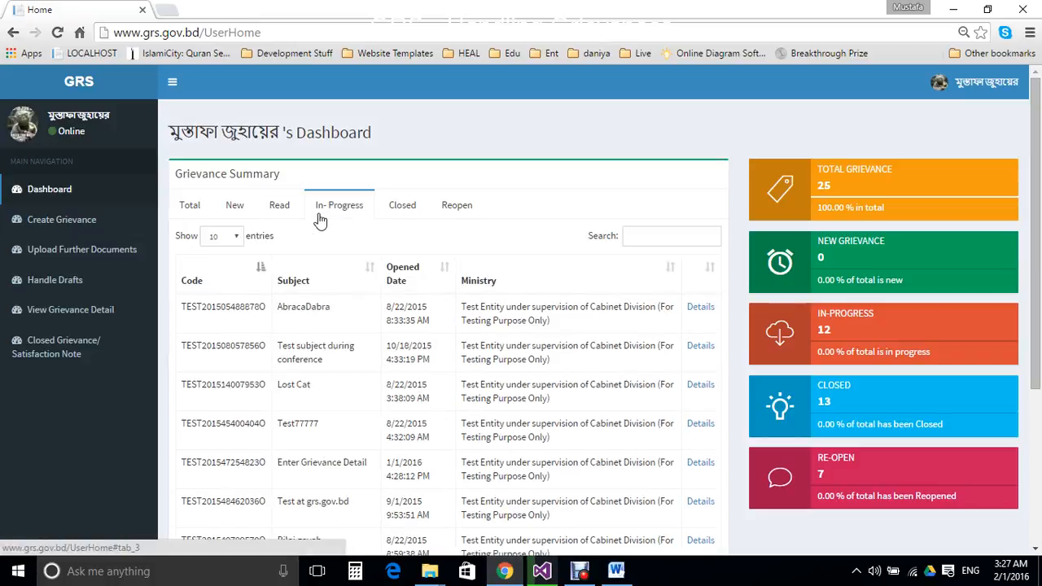
click(403, 214)
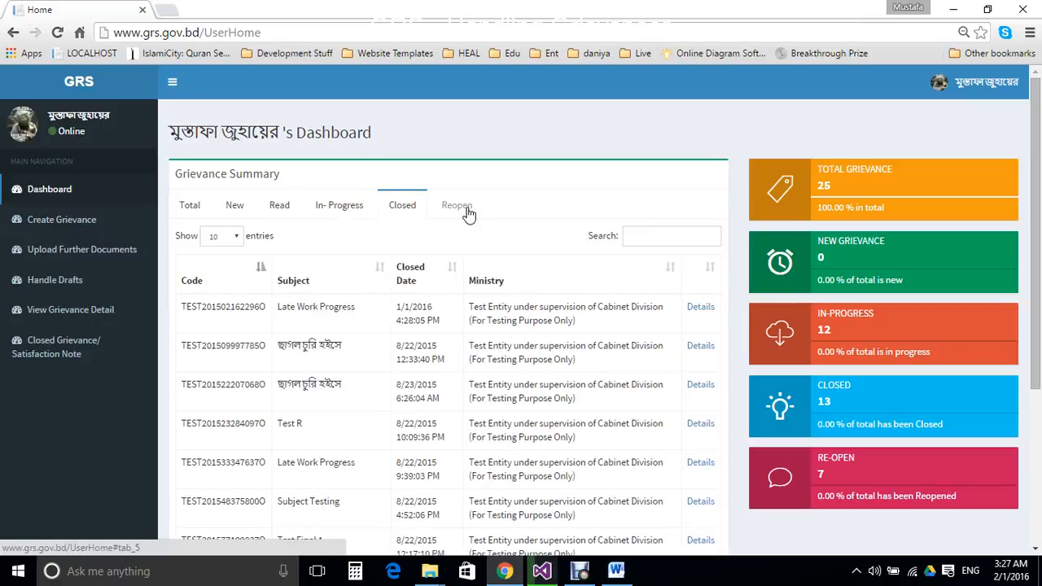
click(468, 213)
click(335, 211)
click(280, 212)
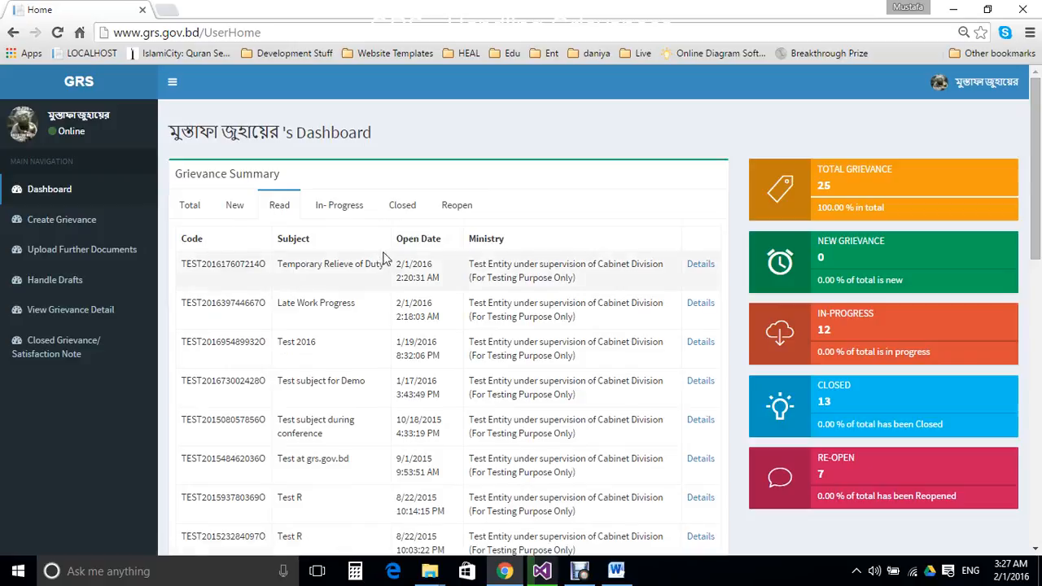
Step: Search the In-Progress grievances for "Lost", clear the search and return to the New list
click(336, 205)
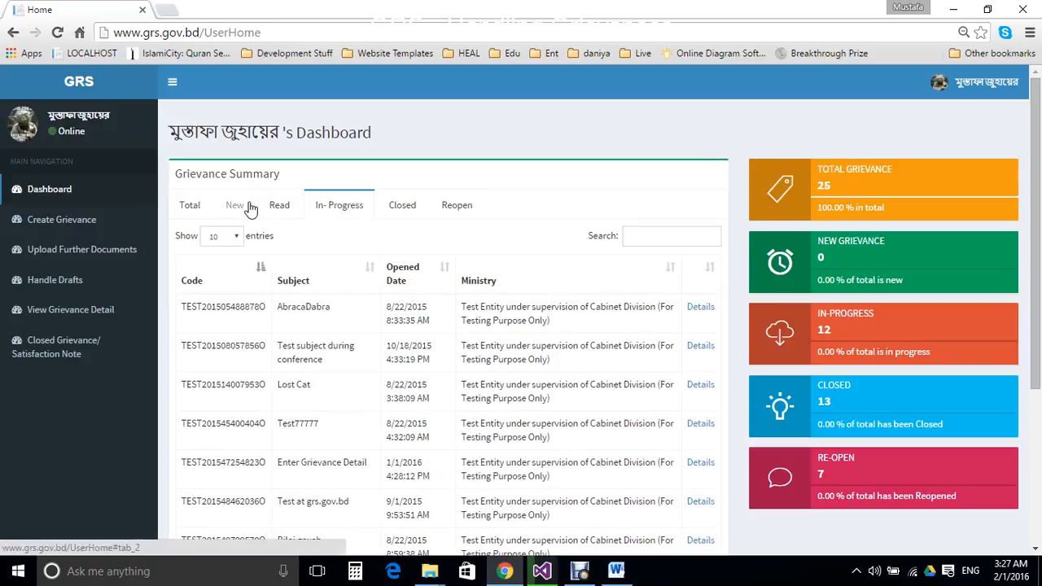
click(646, 235)
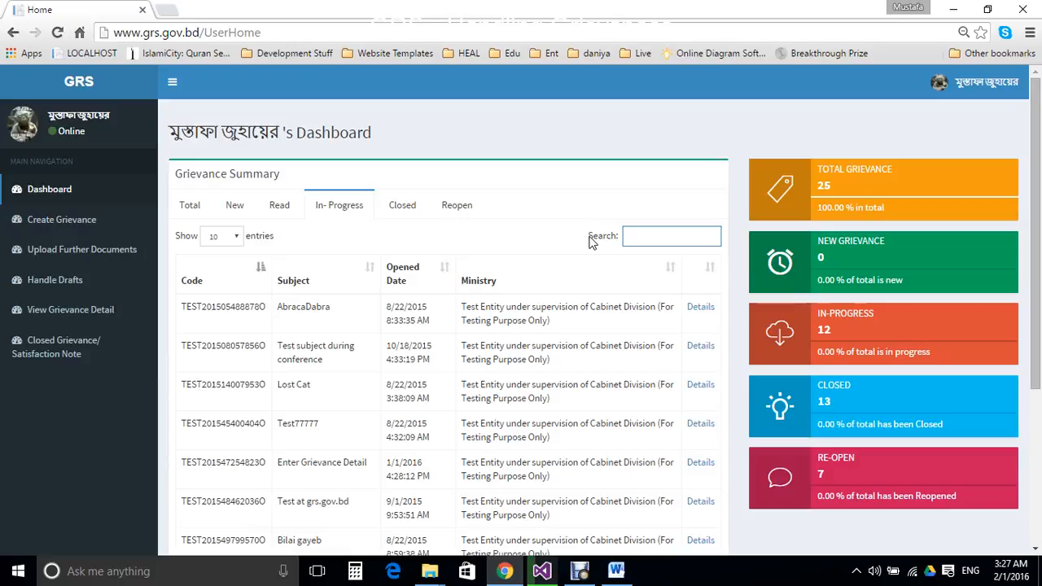
text(Lost)
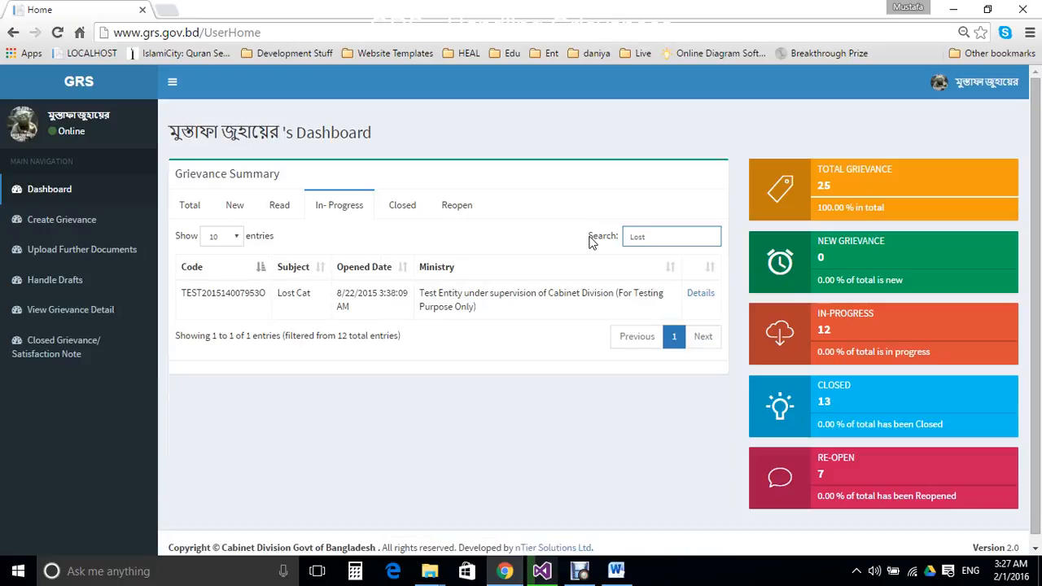
key(BackSpace)
key(BackSpace)
key(BackSpace)
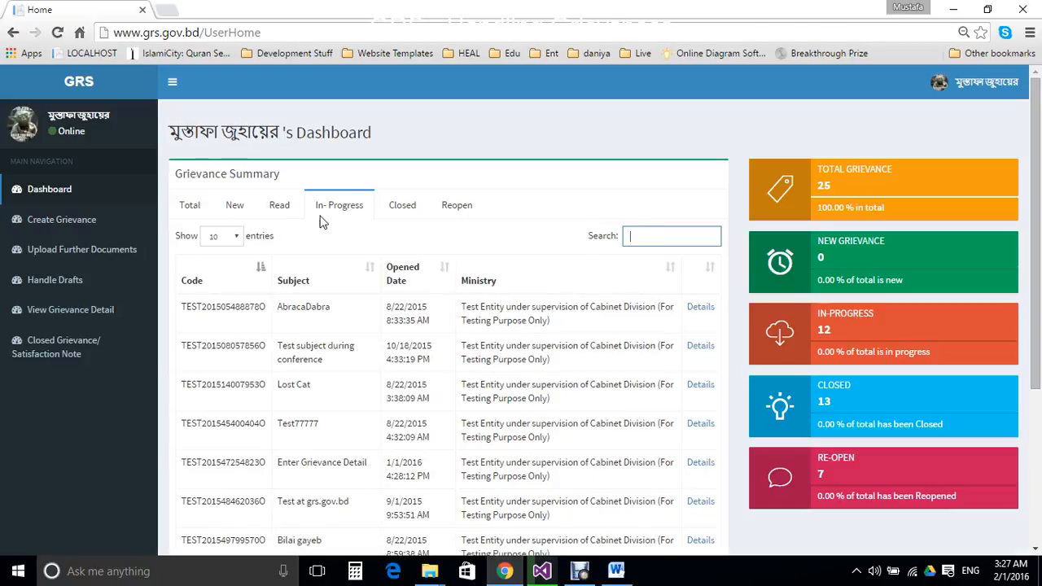
click(238, 210)
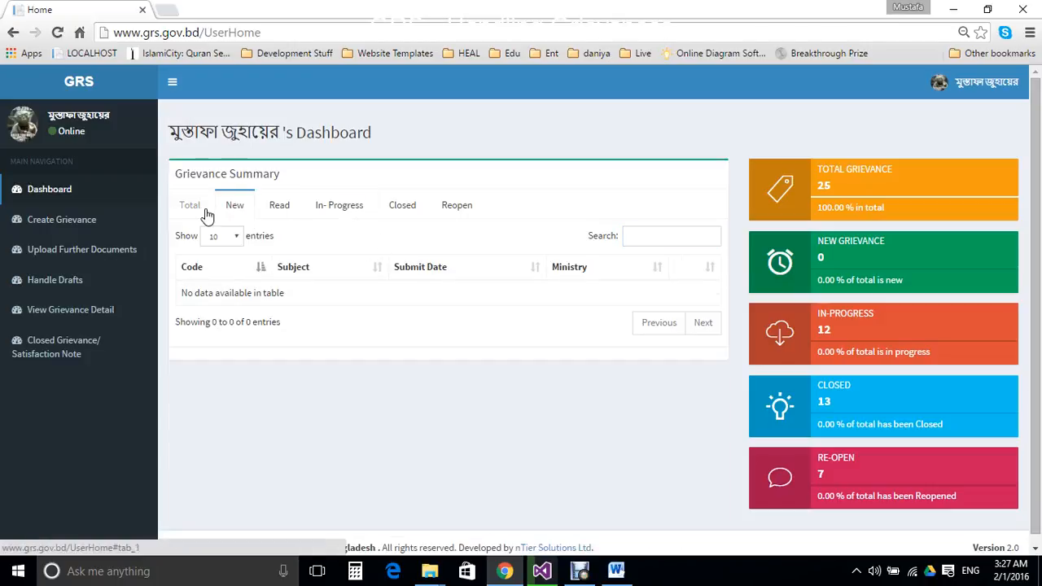
Step: Start a new grievance and enter "অভিযোগ or Grievance Test for Video" as its subject
click(32, 228)
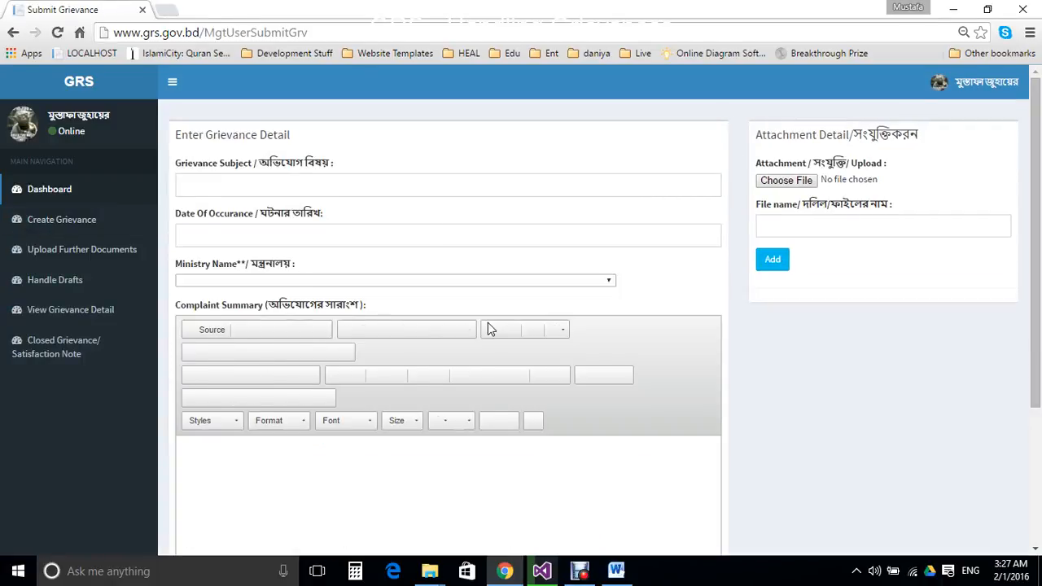
click(436, 186)
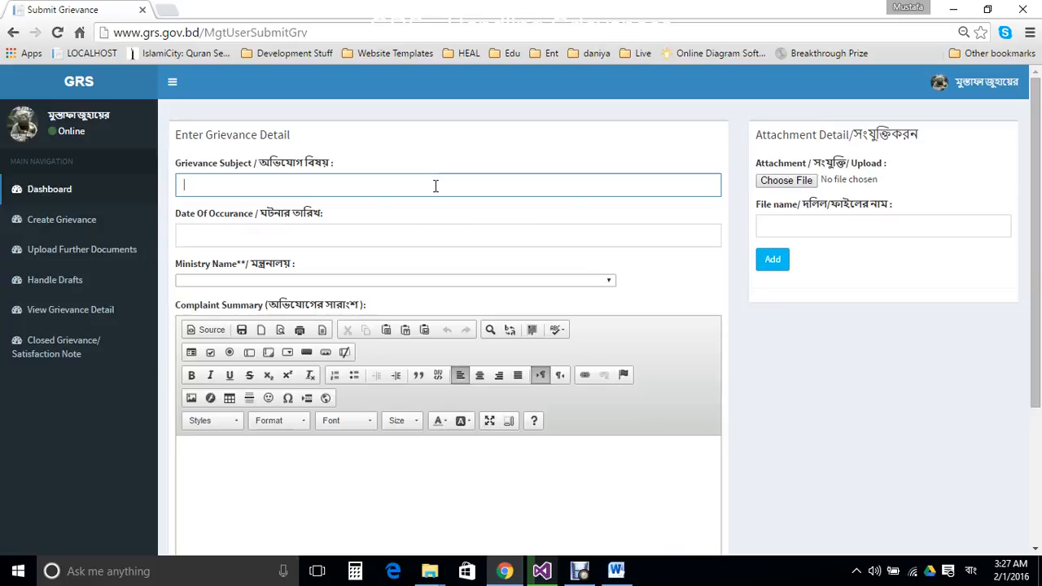
text(o)
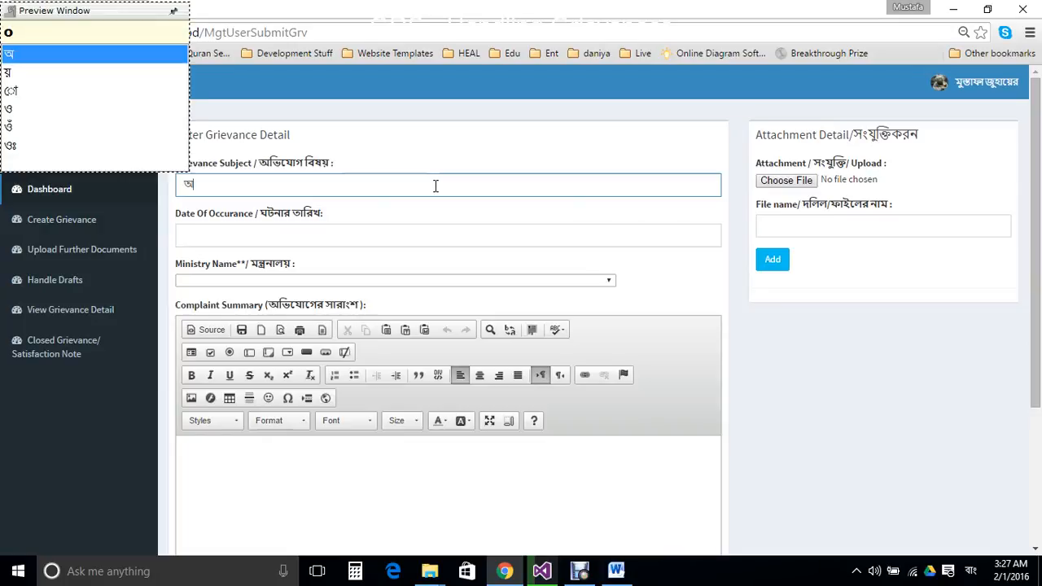
text(bhiz)
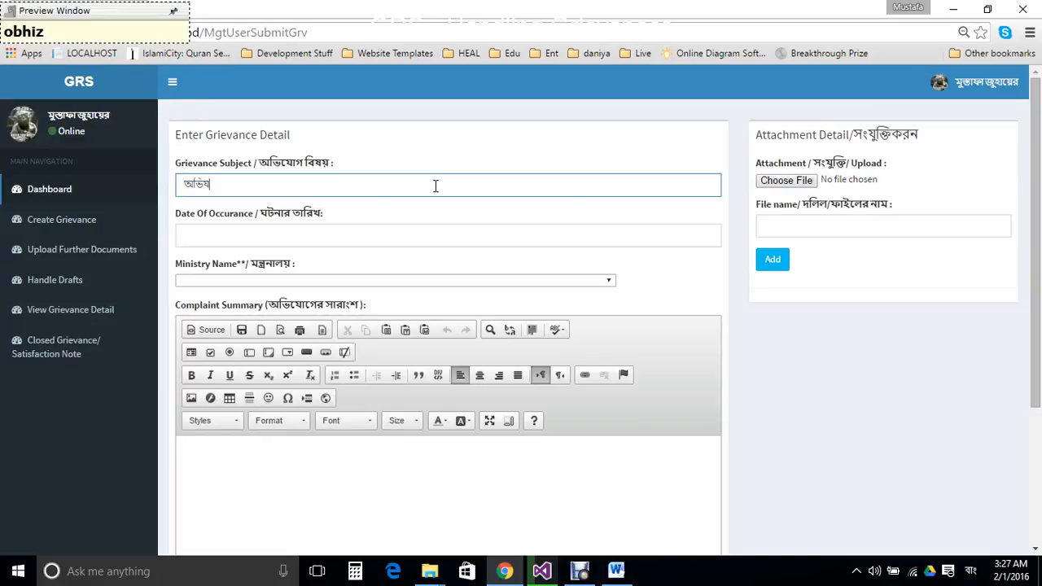
text(Og)
key(F12)
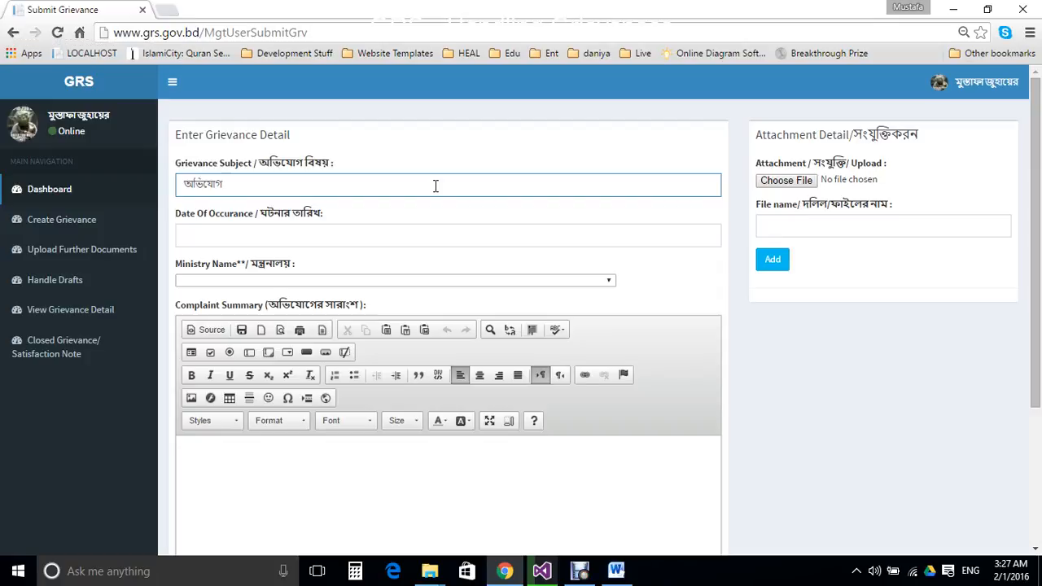
text(or Grievance Test for Video)
Step: Set the date of occurrence to 02/01/2016 and the ministry to "Test Entity under supervision of Cabinet Division (For Testing Purpose Only)"
key(Tab)
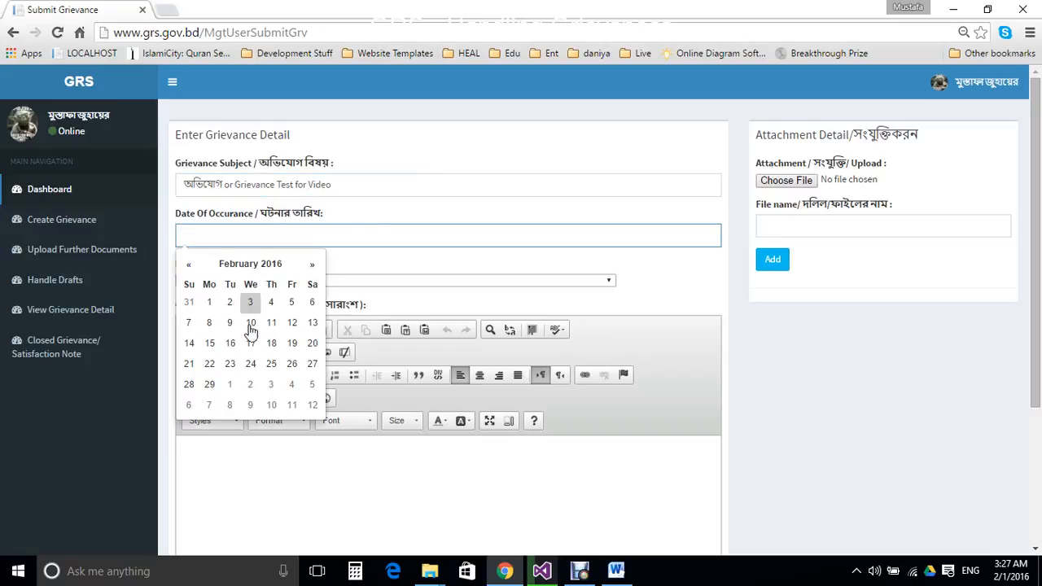
click(209, 302)
click(515, 191)
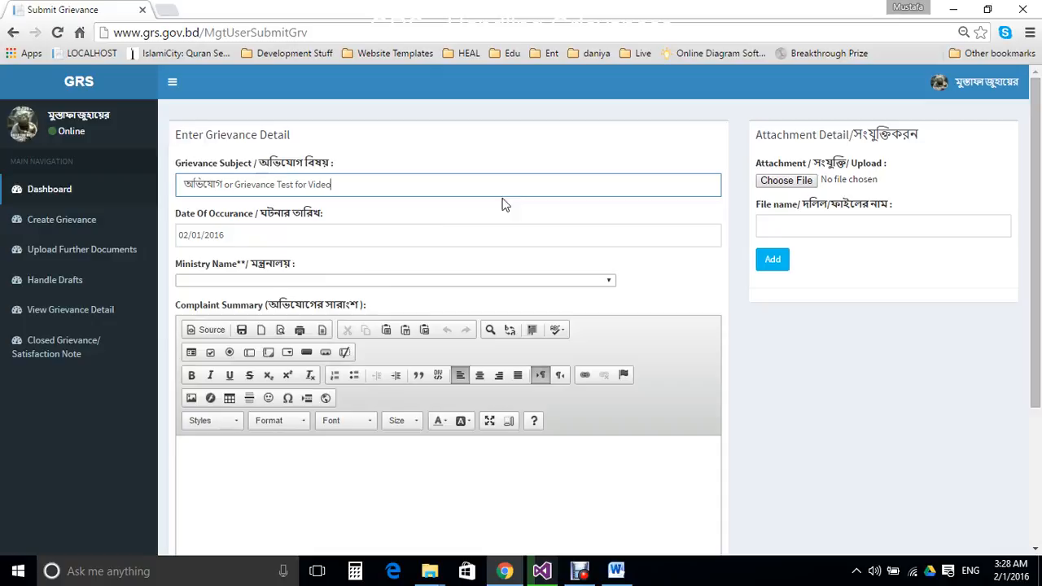
click(385, 282)
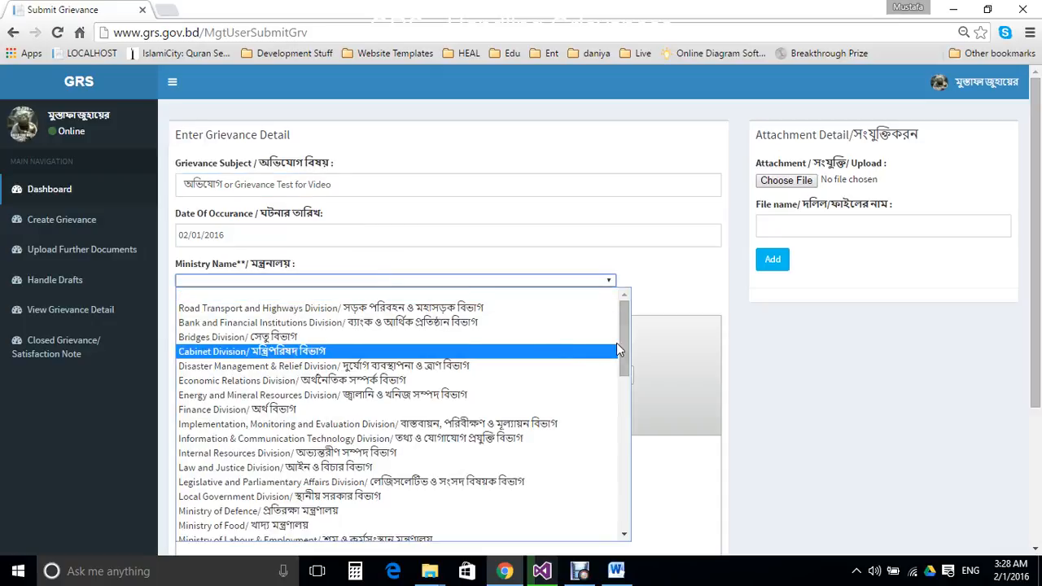
drag(626, 333, 619, 497)
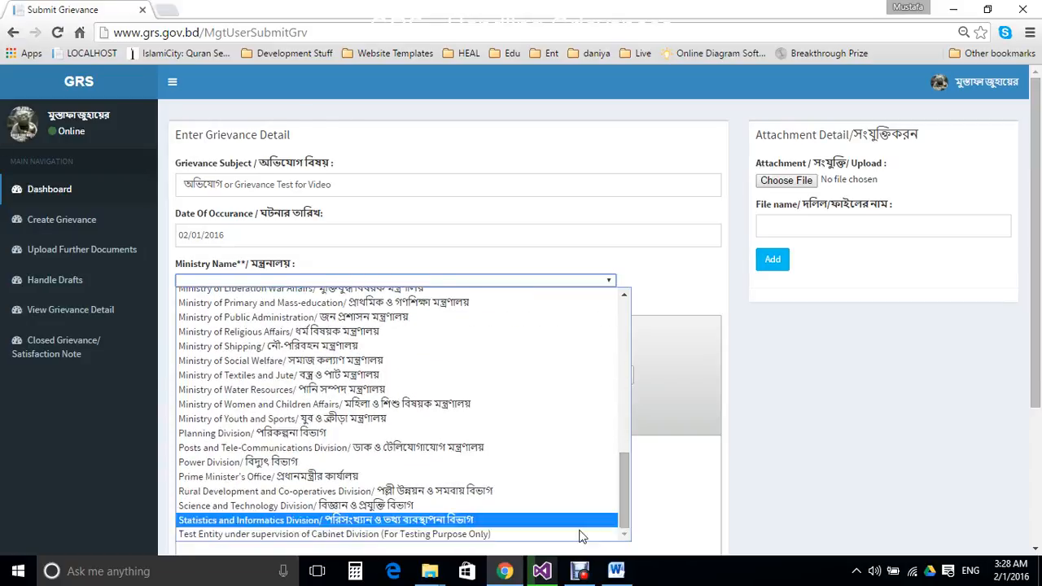
click(478, 535)
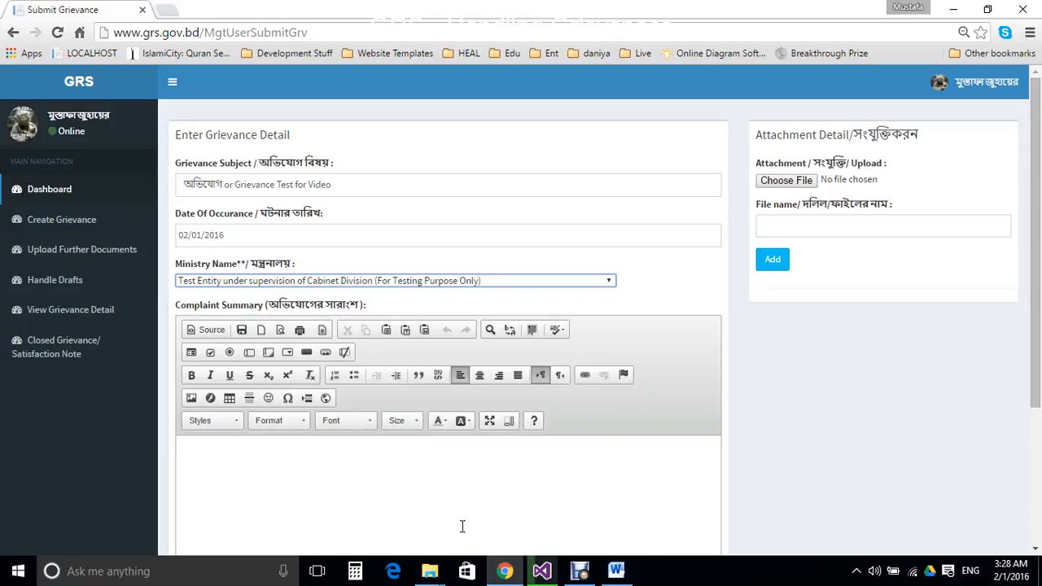
Step: Write "You can type in anything বাংলায় অথবা in English" in the complaint summary, start a new paragraph and dismiss the Facebook notification
scroll(1027, 371, down, 2)
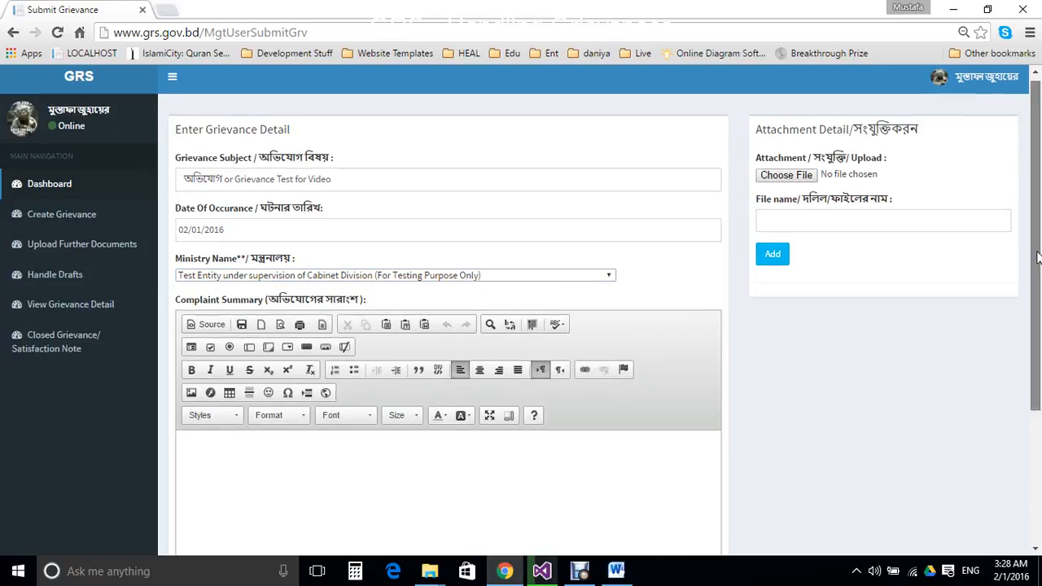
click(342, 270)
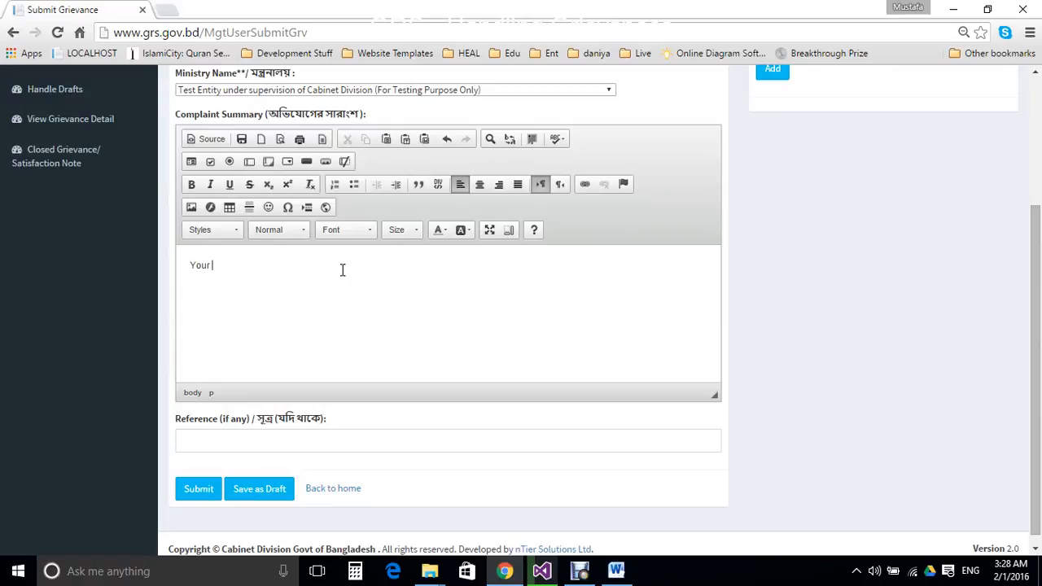
text(You can type in anything)
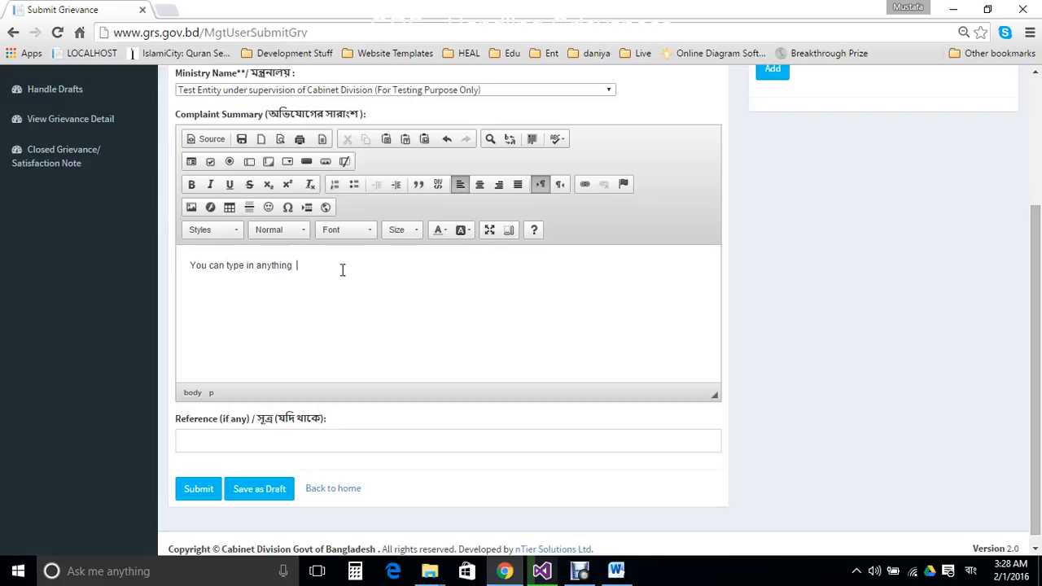
text(banglay )
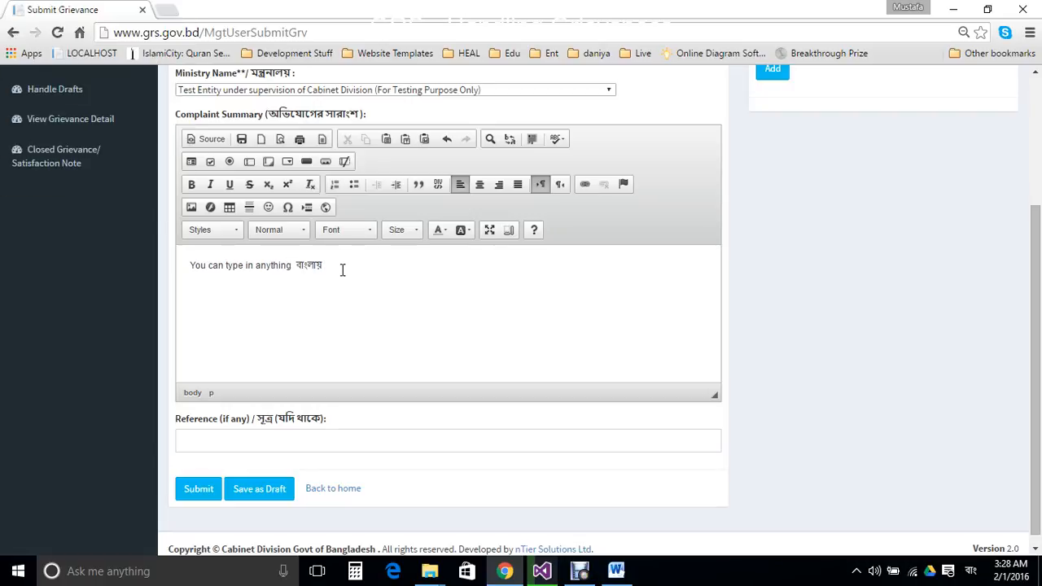
text(othoba )
text(in English)
key(Return)
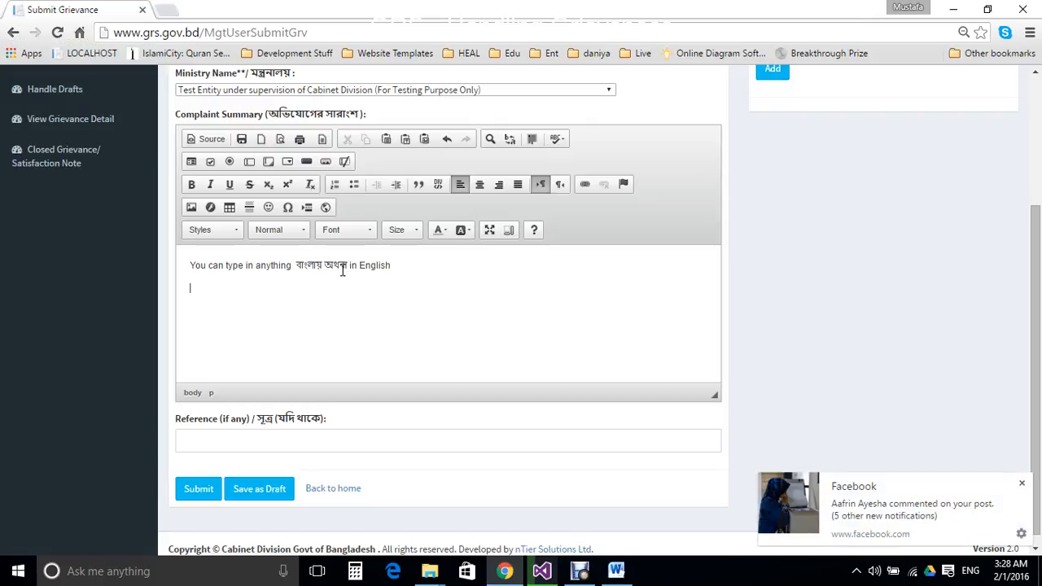
click(1022, 484)
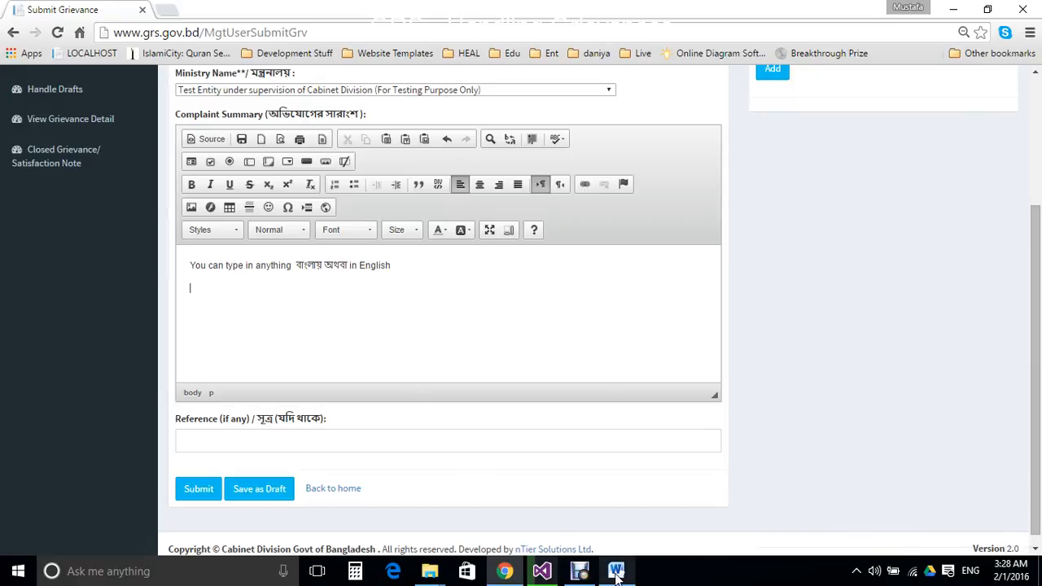
Step: Copy the entire text of the open Word document and paste it below the first line of the complaint summary in Chrome
mouse_move(617, 577)
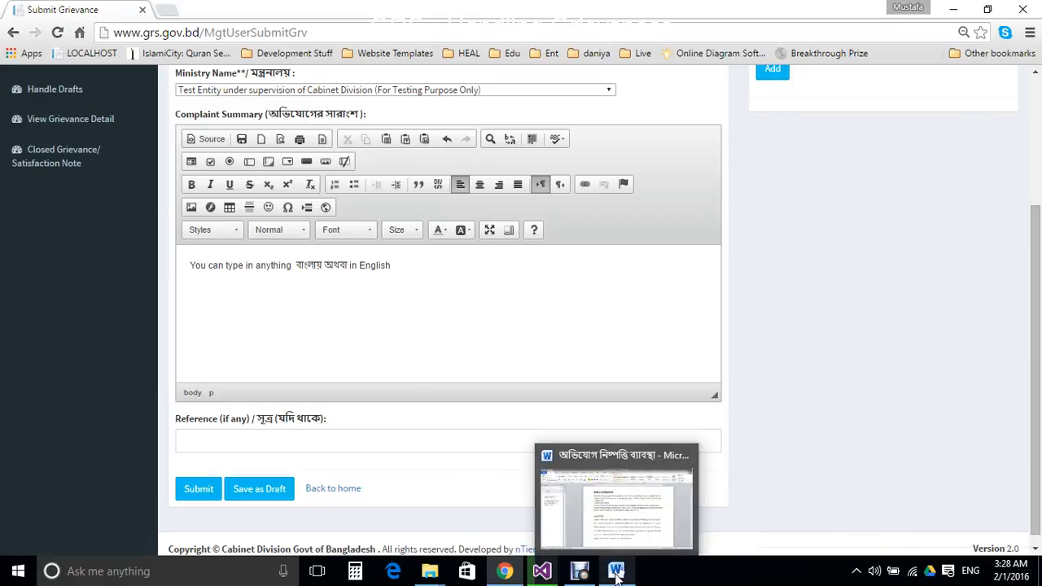
click(617, 574)
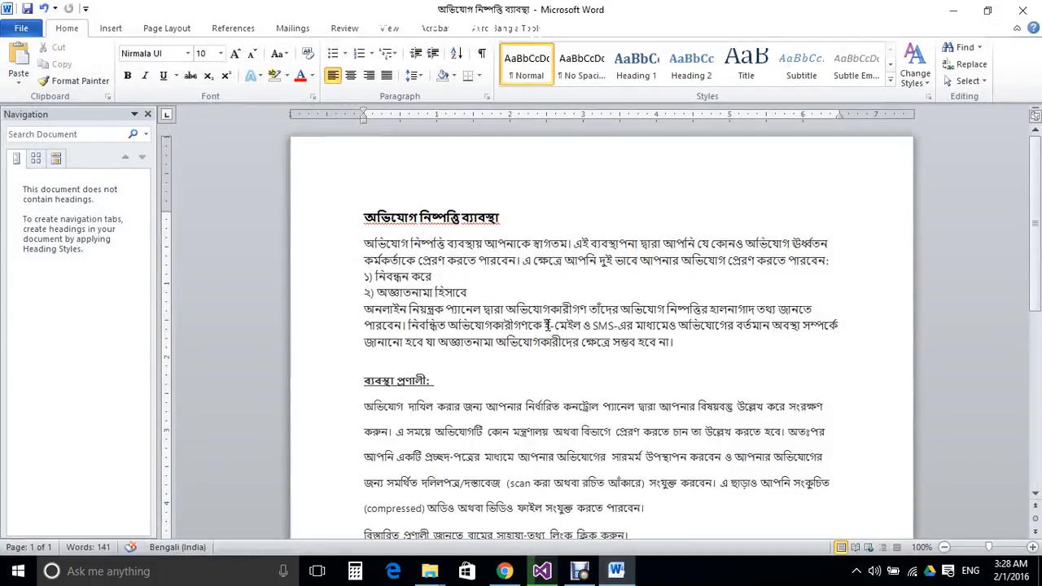
drag(363, 217, 653, 476)
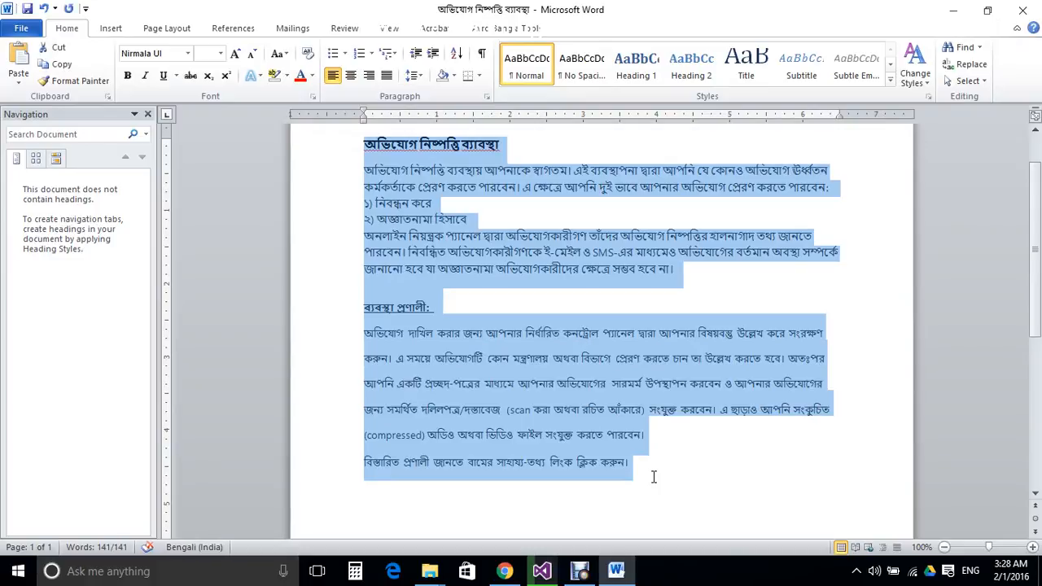
click(505, 571)
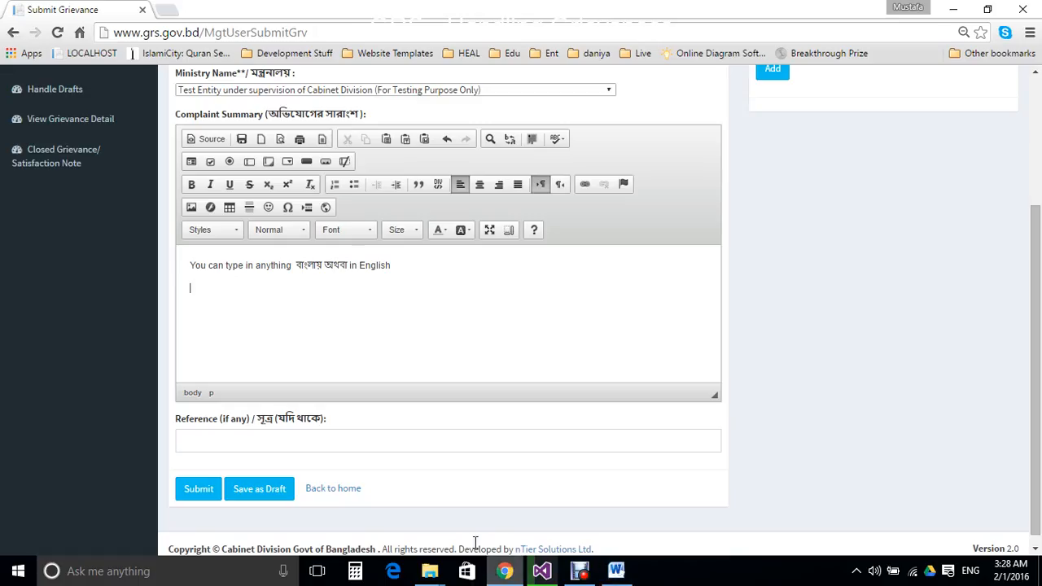
click(272, 329)
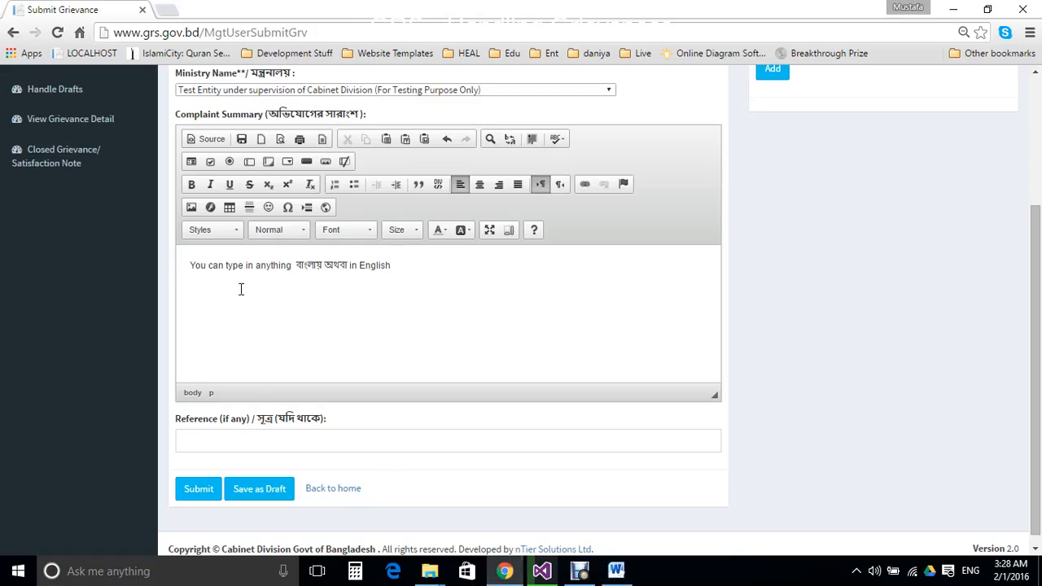
key(ctrl+v)
drag(715, 348, 706, 388)
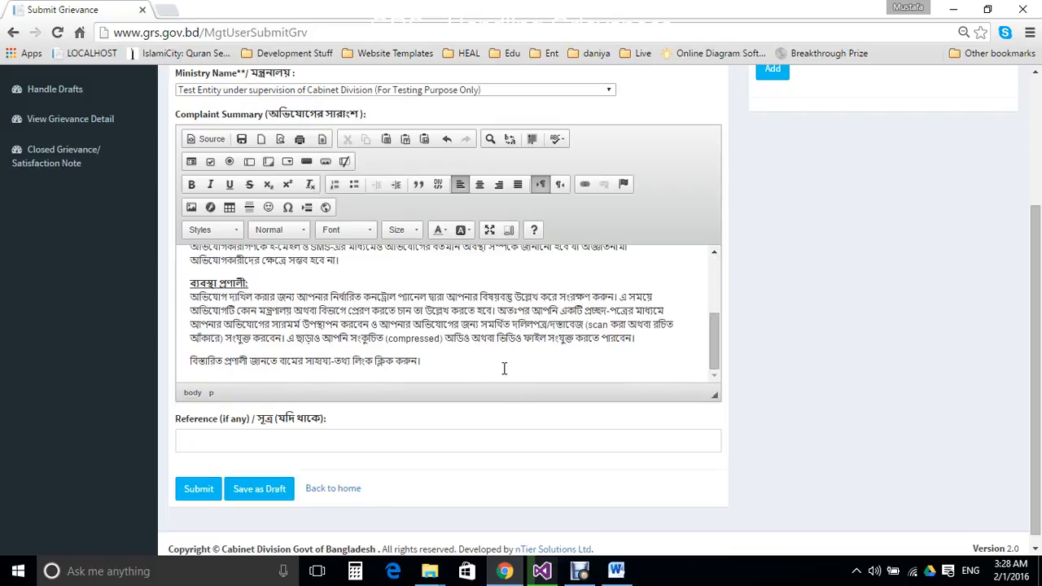
scroll(504, 369, down, 1)
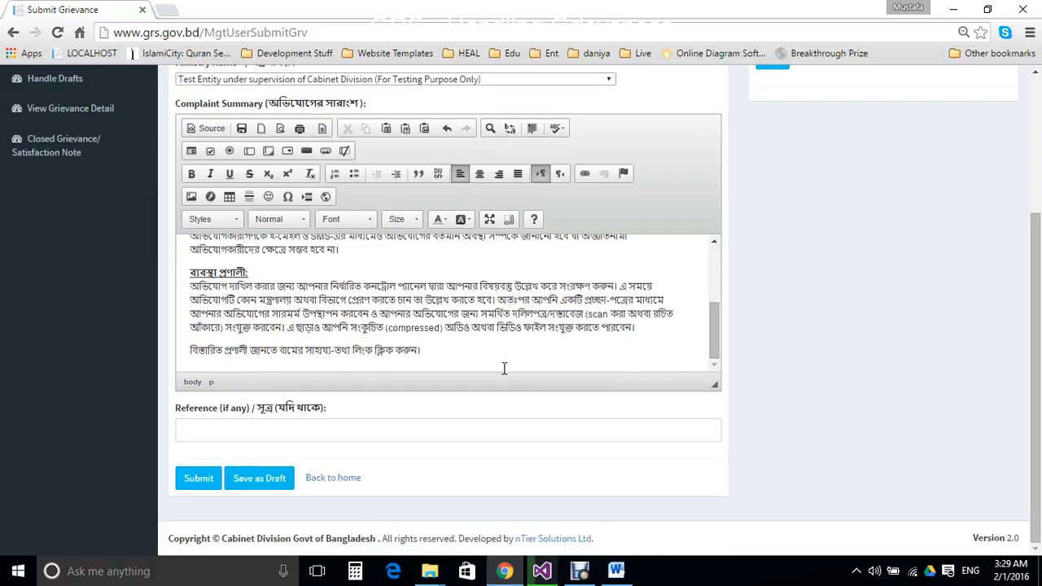
click(317, 430)
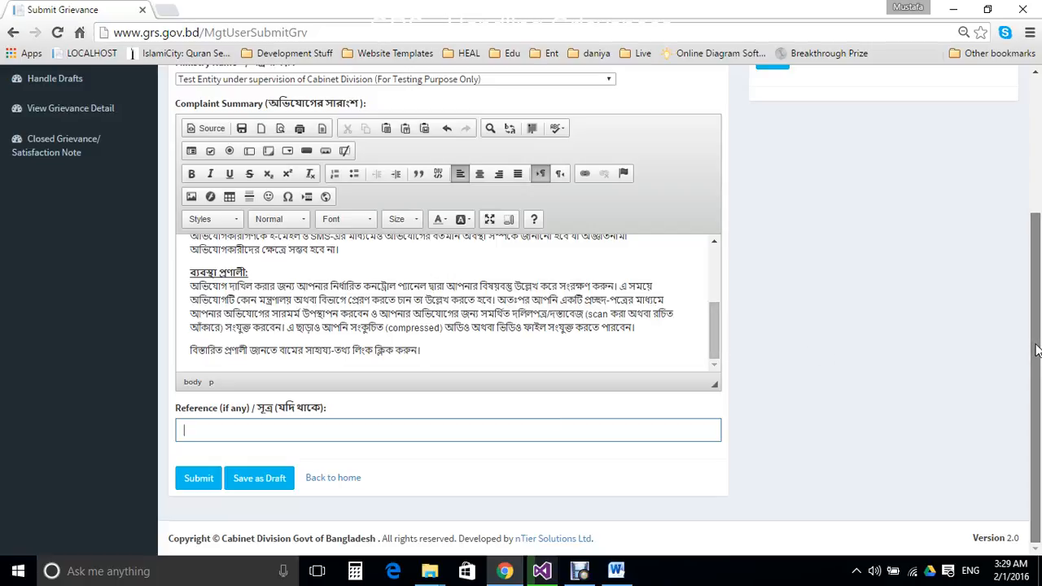
Step: Make the word "বাংলায়" bold in the first line of the complaint summary
drag(1036, 345, 1036, 337)
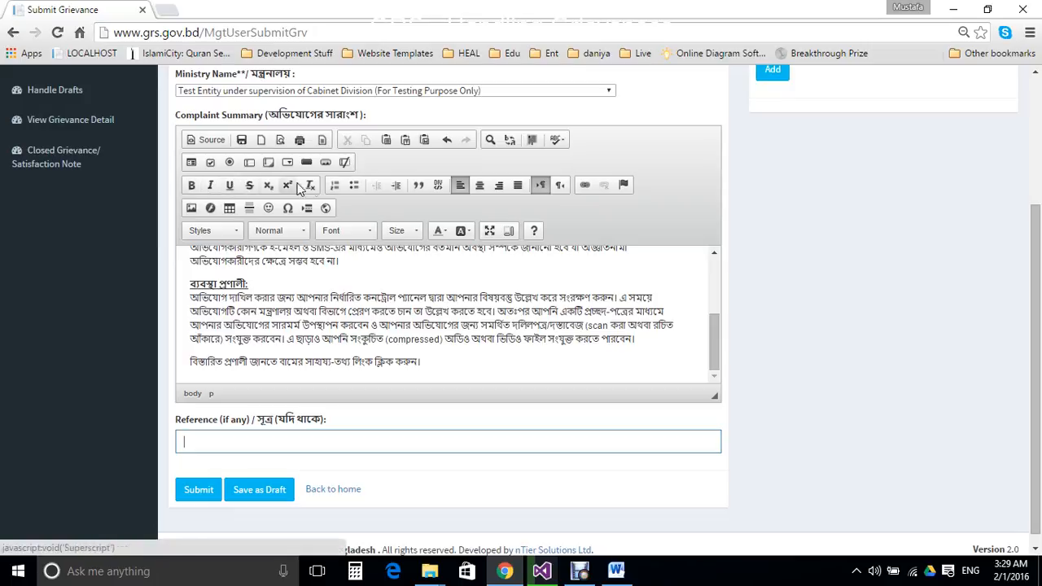
drag(714, 337, 713, 274)
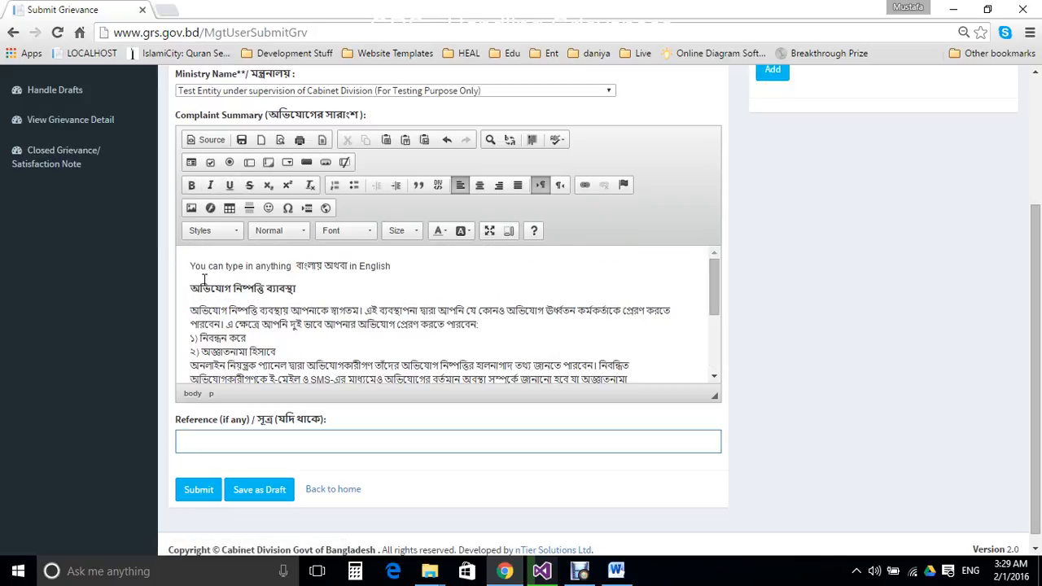
drag(190, 268, 328, 267)
click(299, 267)
click(192, 185)
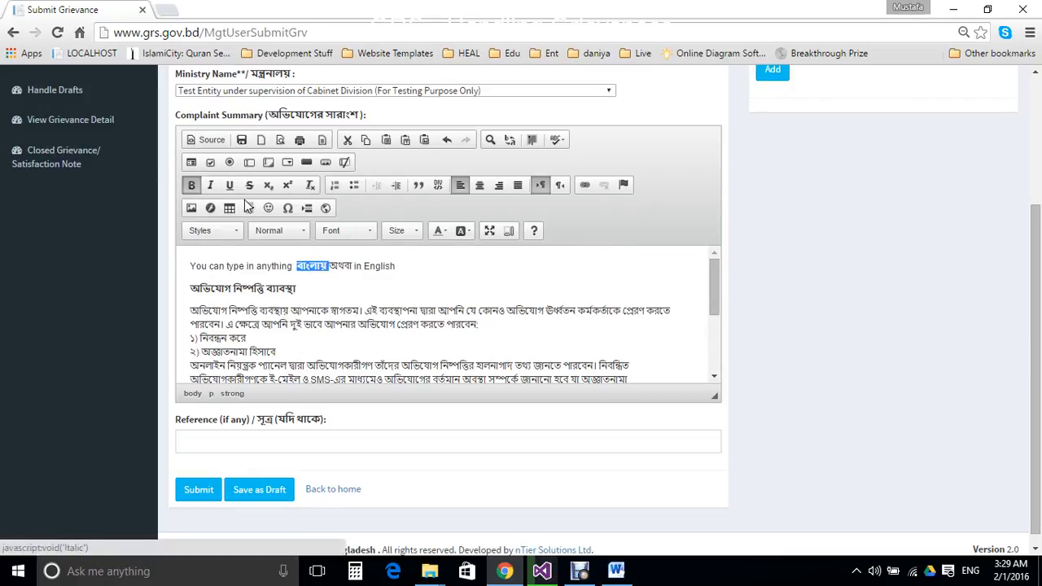
Step: Underline the word "English" in the first line of the complaint summary
click(364, 268)
drag(365, 270, 395, 268)
click(230, 184)
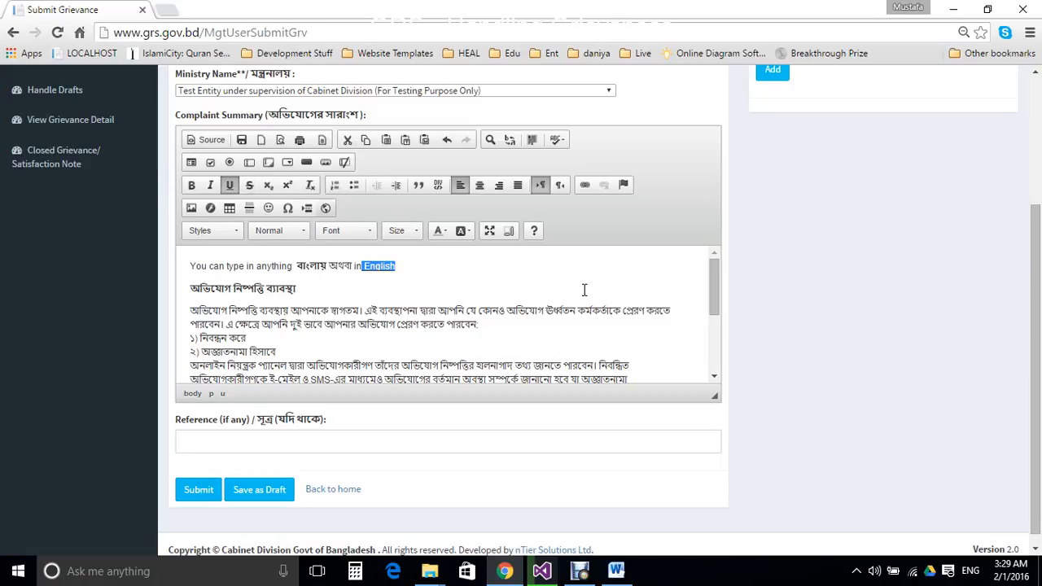
click(483, 286)
Step: Try font sizes 10 and 12 on the underlined word "English" and settle on size 14
drag(364, 268, 396, 268)
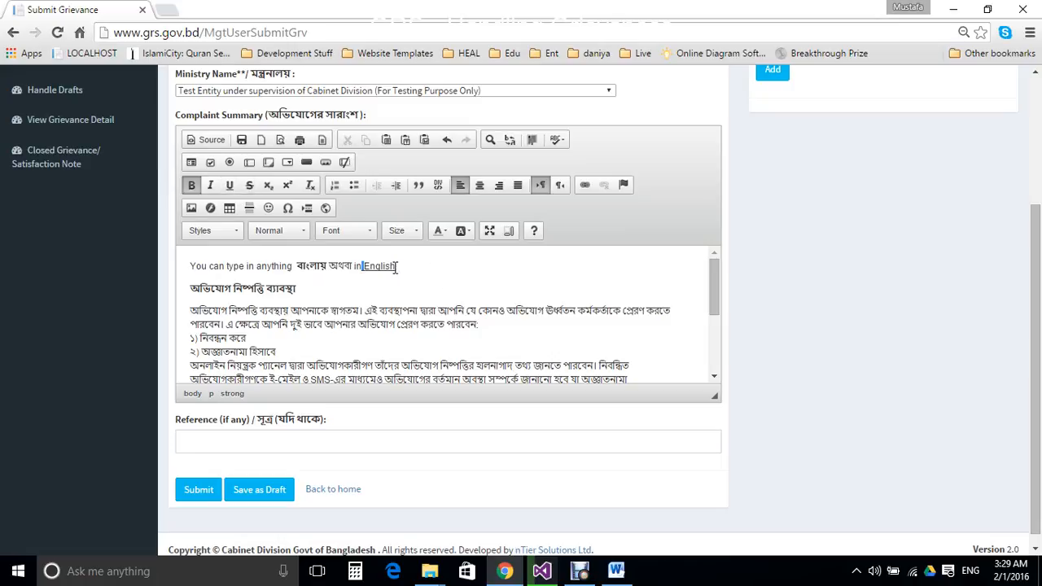
click(400, 232)
click(410, 292)
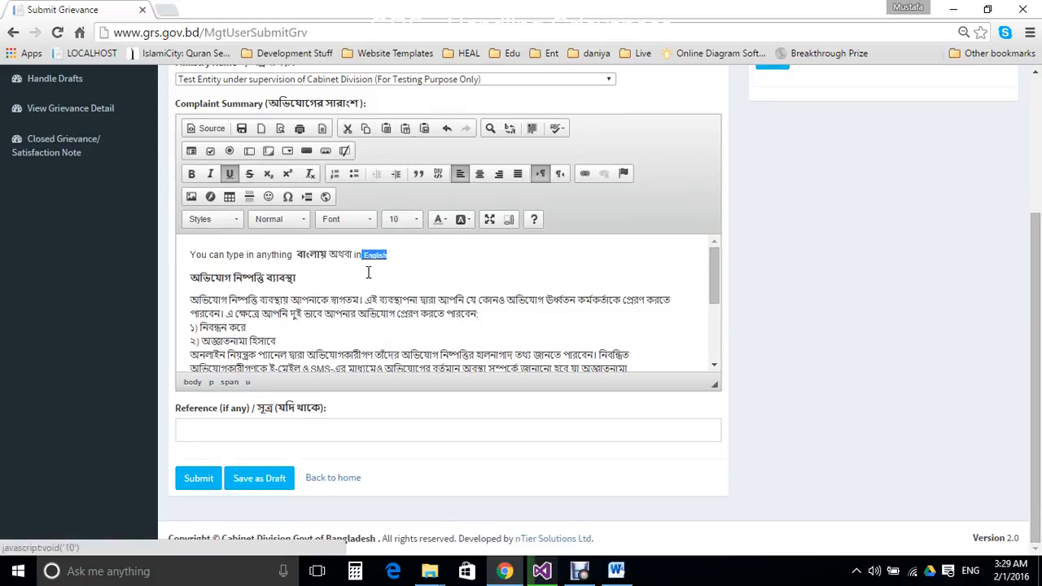
click(405, 221)
click(409, 323)
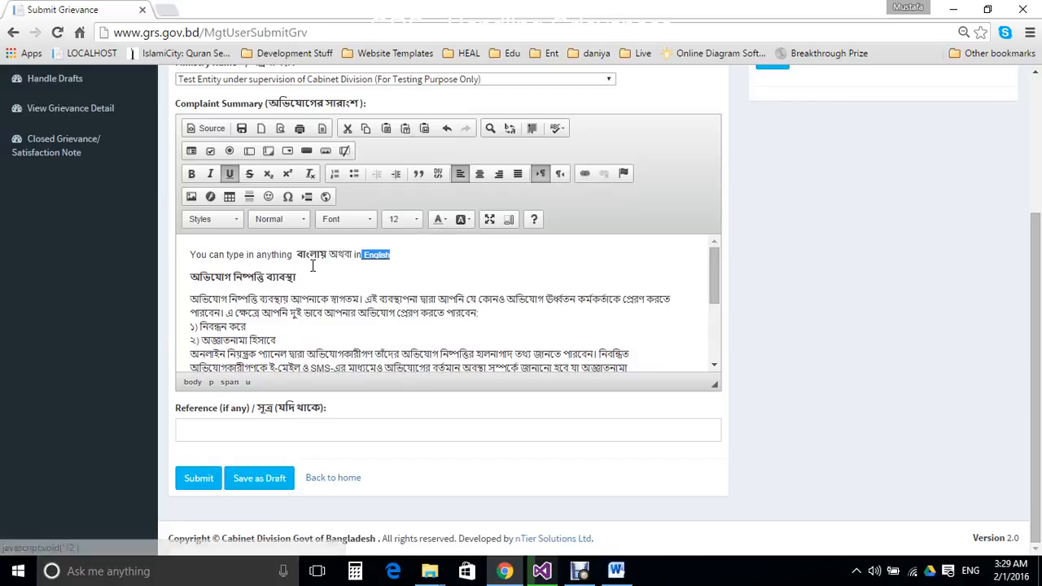
click(411, 220)
click(415, 330)
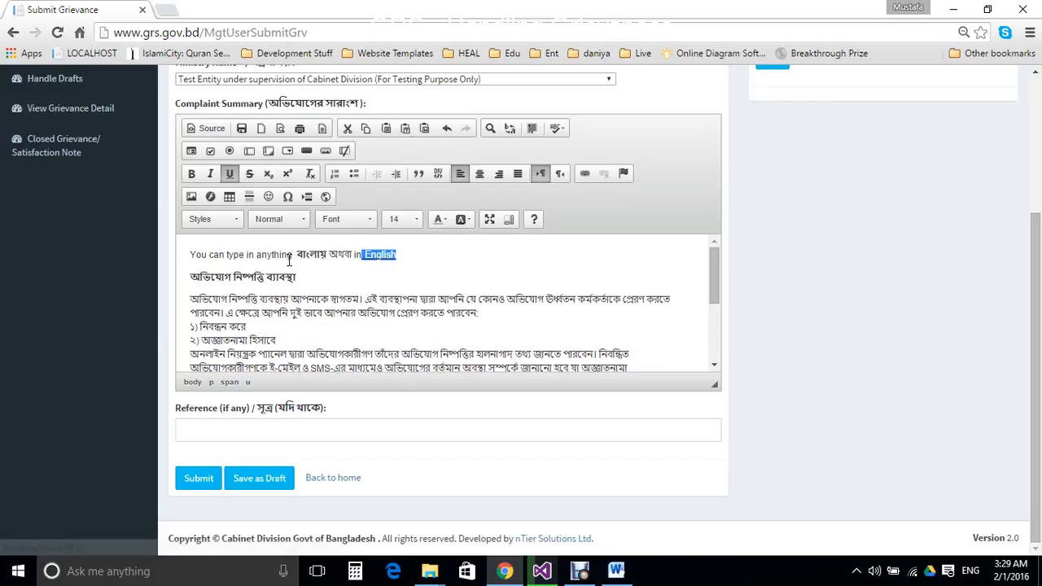
Step: Set the bold word "বাংলায়" to font size 36 and colour it red
drag(295, 254, 326, 254)
click(407, 222)
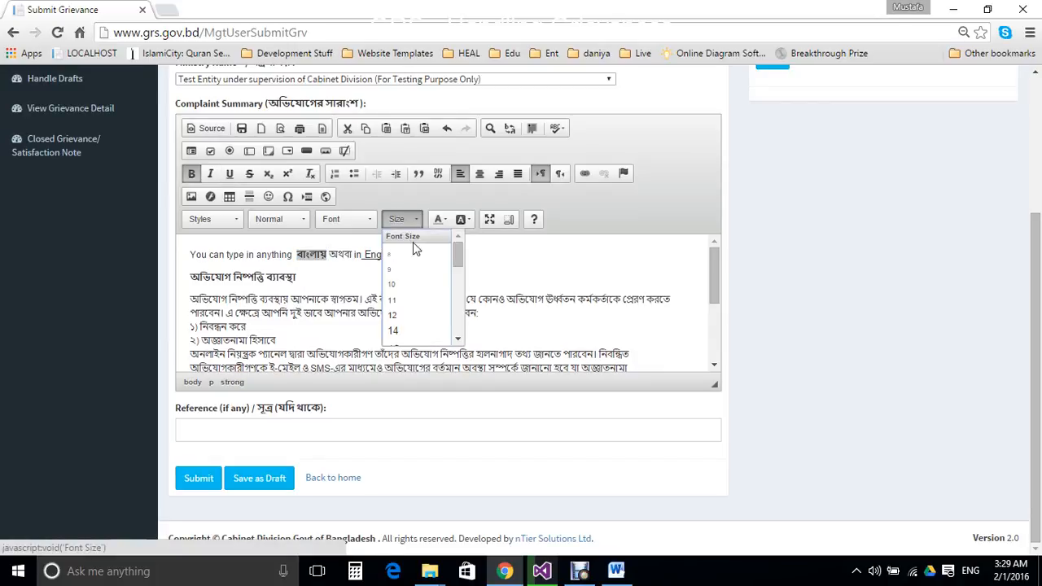
scroll(411, 293, down, 5)
click(407, 295)
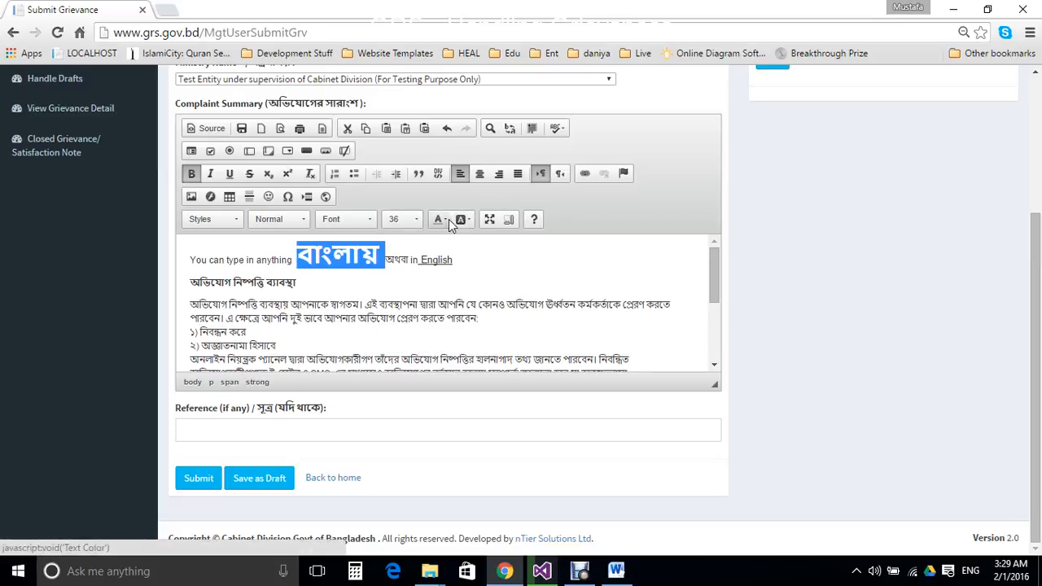
click(441, 219)
click(438, 275)
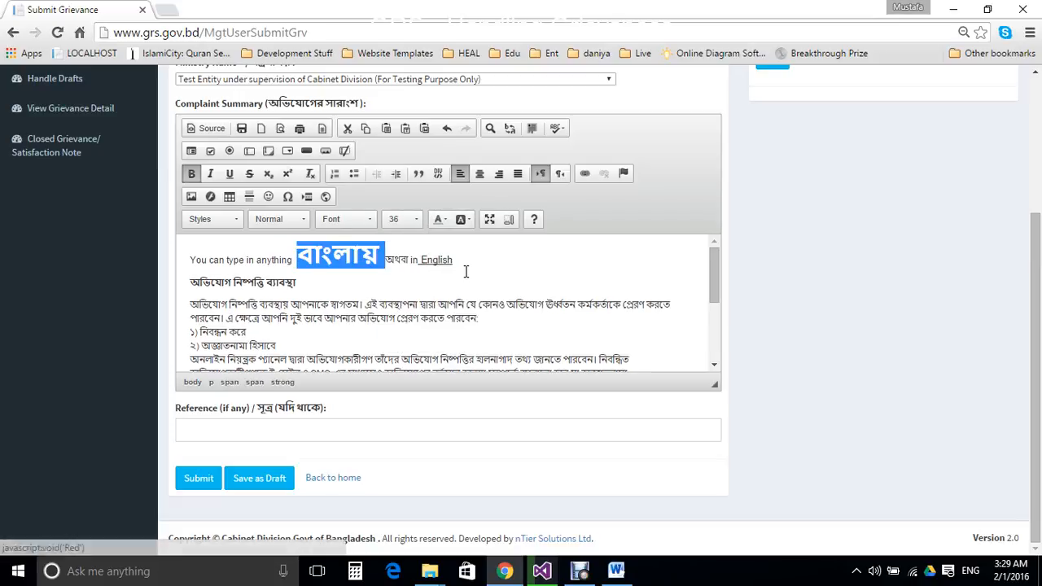
click(469, 270)
Step: Centre the first line of the complaint summary and look through the rest of the text
scroll(468, 269, down, 3)
scroll(466, 270, up, 5)
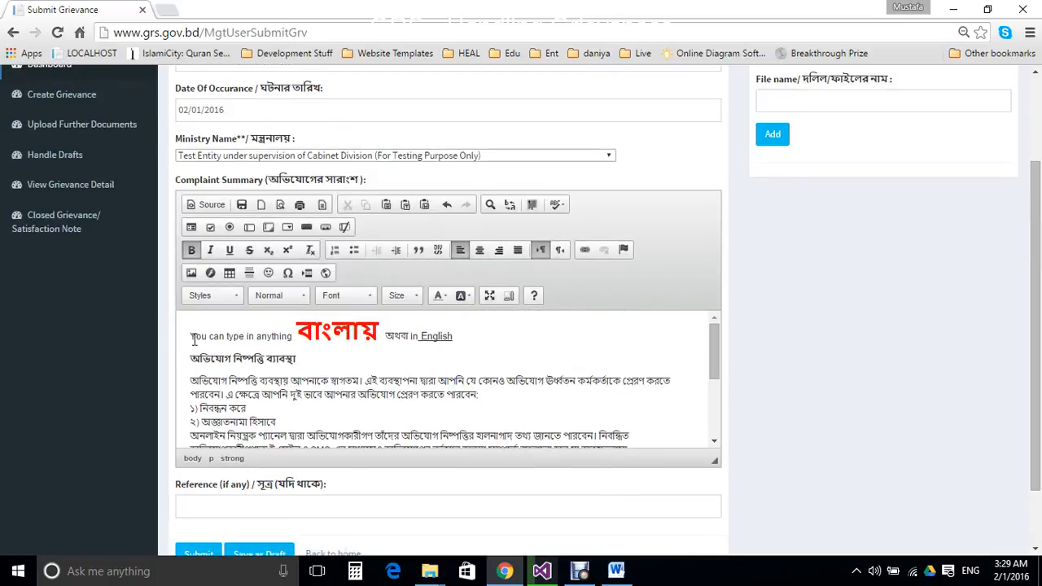
click(194, 336)
click(482, 251)
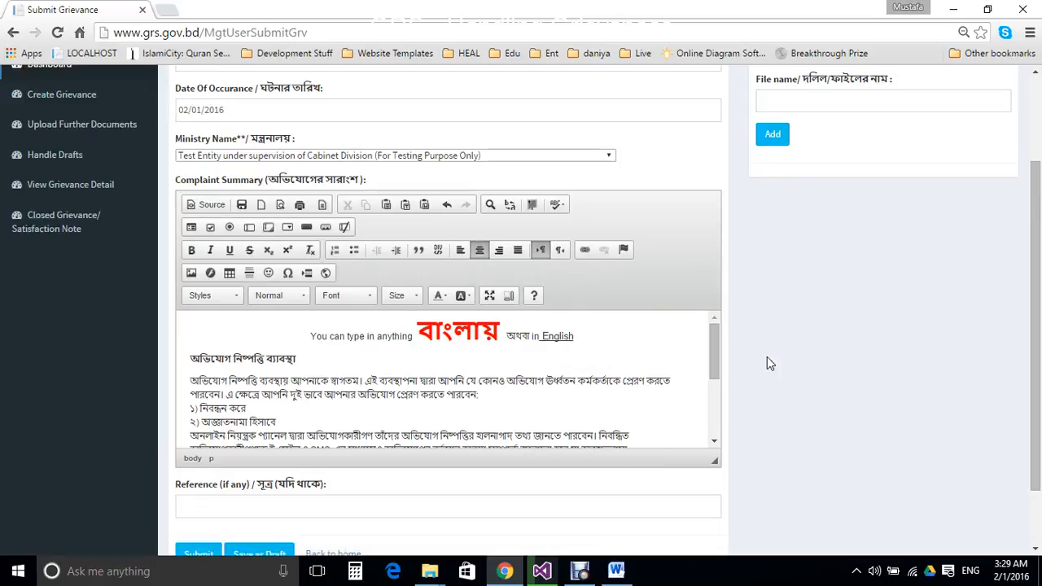
drag(714, 359, 722, 447)
Step: Attach the image 7171174-happy-family-cartoon to the grievance under the file name "Family" and confirm adding it
scroll(298, 380, up, 5)
double_click(342, 180)
scroll(997, 409, up, 2)
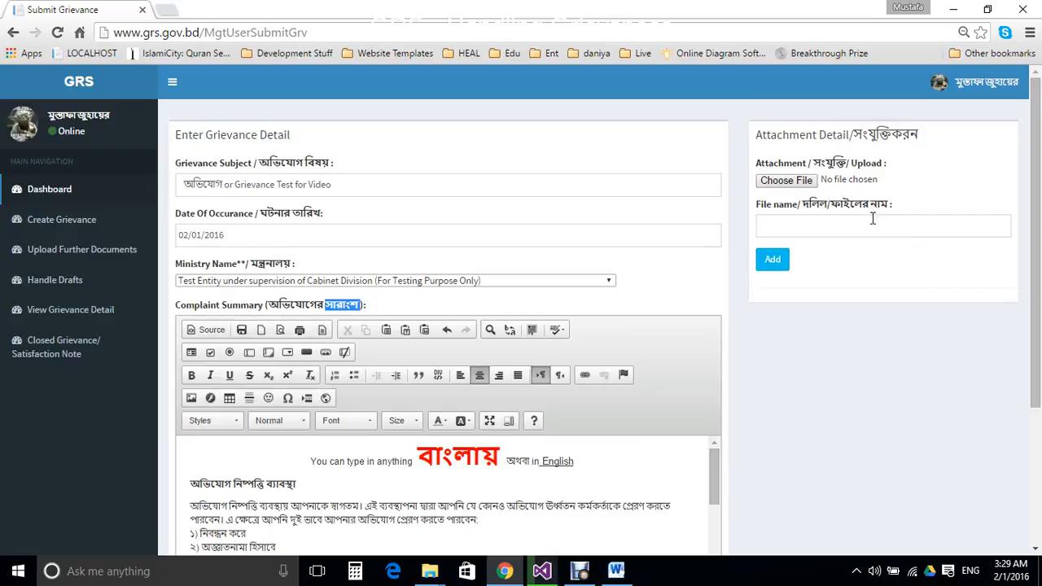
click(800, 185)
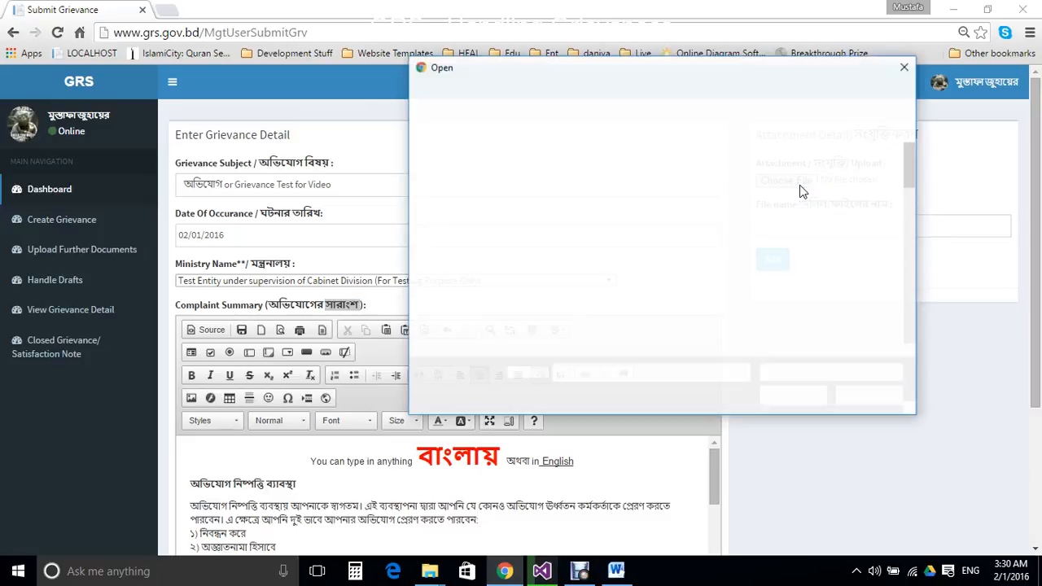
click(794, 189)
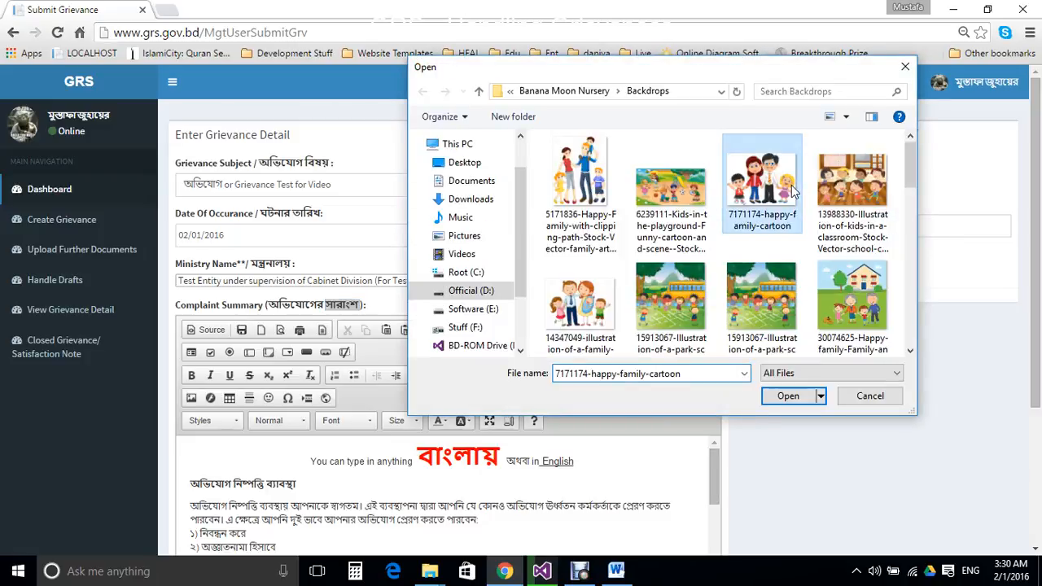
double_click(794, 189)
click(839, 226)
text(Family)
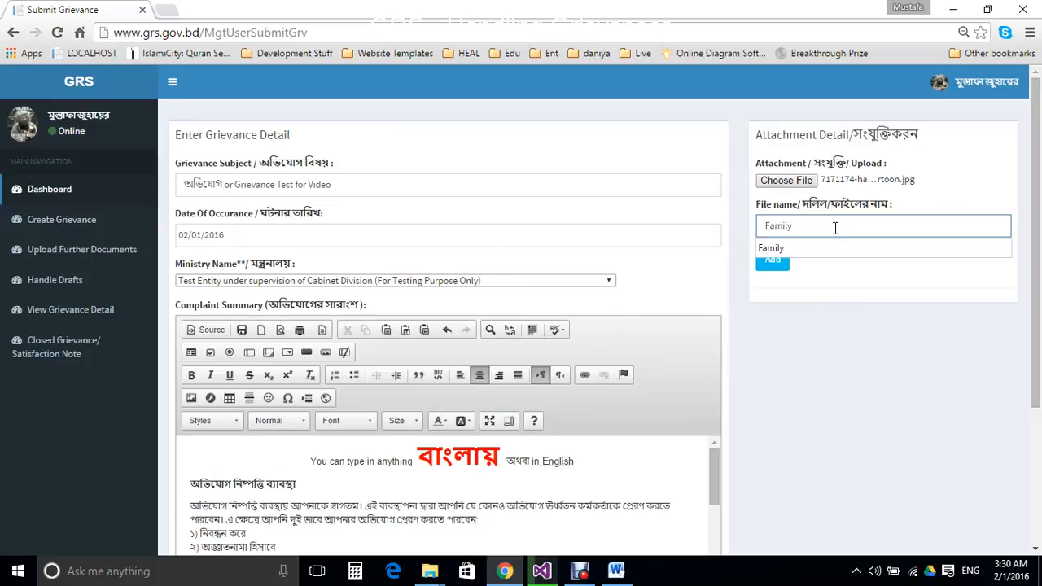
click(778, 248)
click(773, 260)
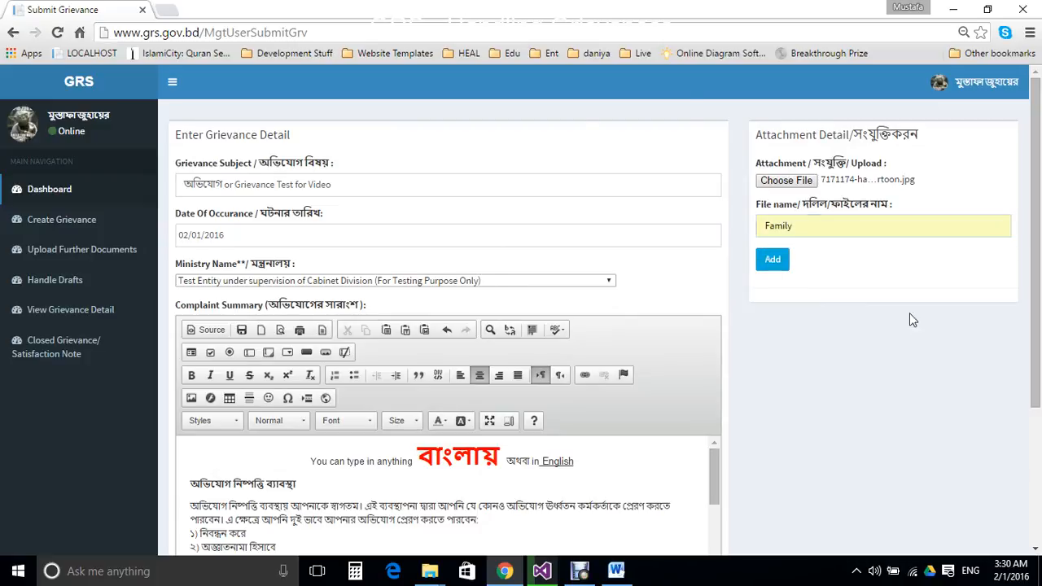
click(581, 130)
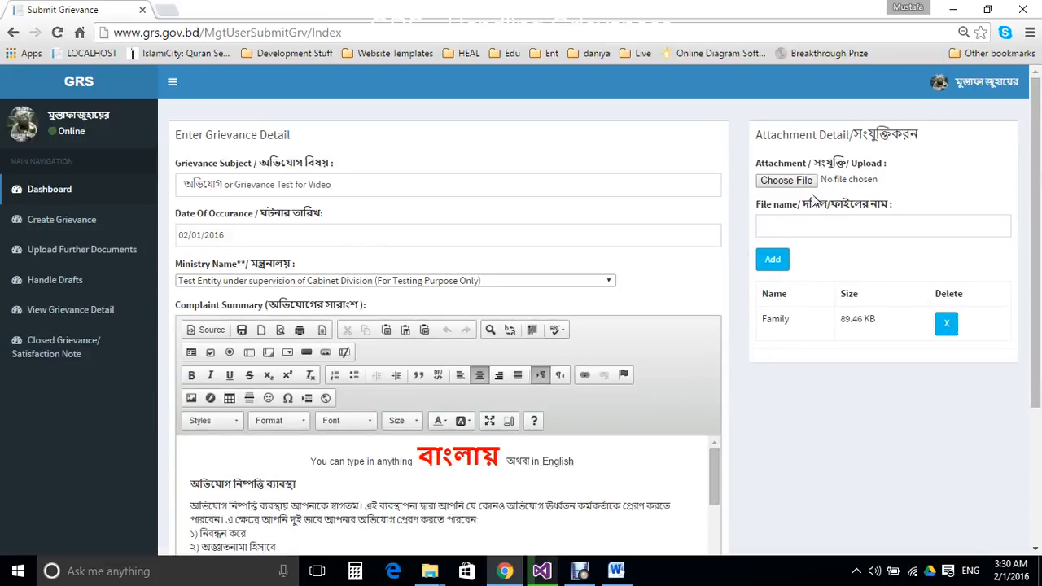
Step: Attach the Word file "অভিযোগ নিষ্পত্তি ব্যাবস্থা" from Documents under the file name "GRS Doc" and confirm adding it
click(802, 186)
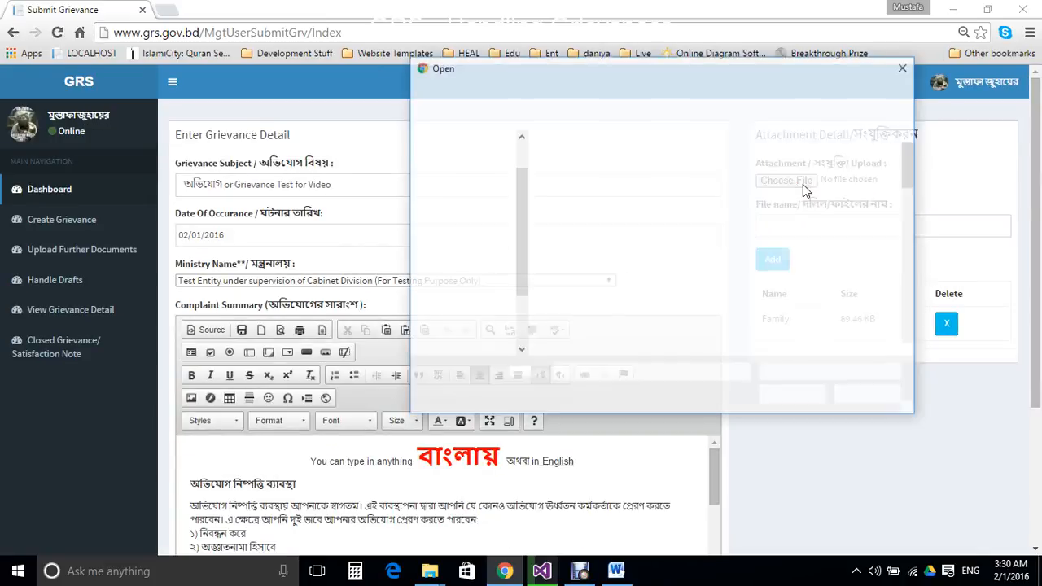
click(455, 189)
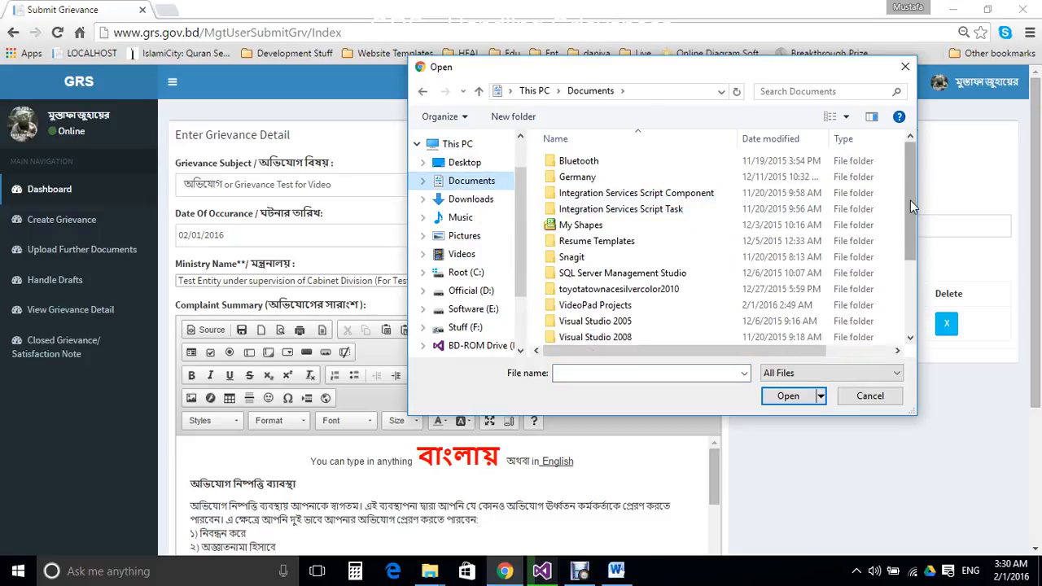
drag(911, 201, 910, 266)
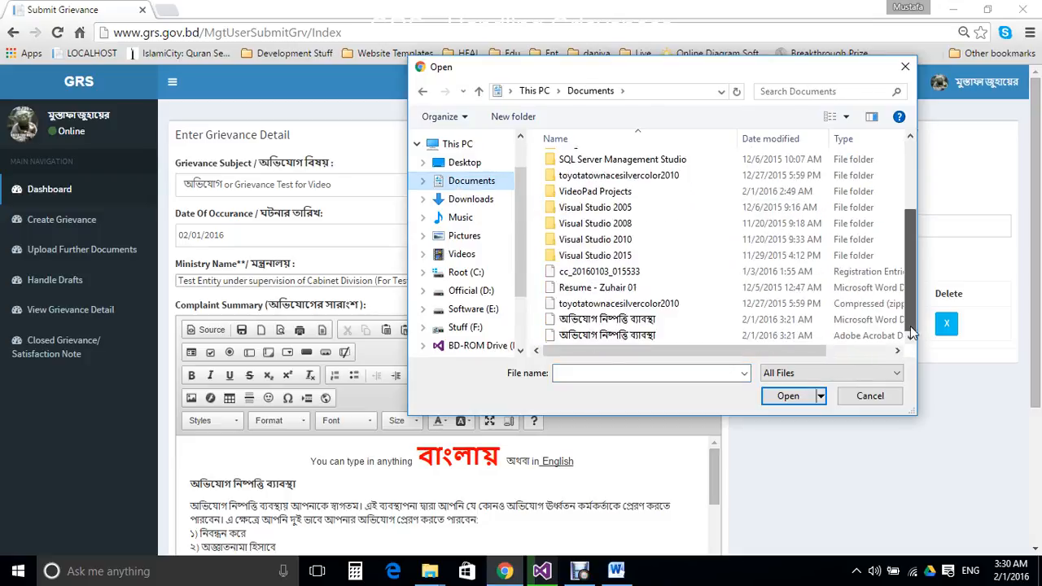
double_click(640, 322)
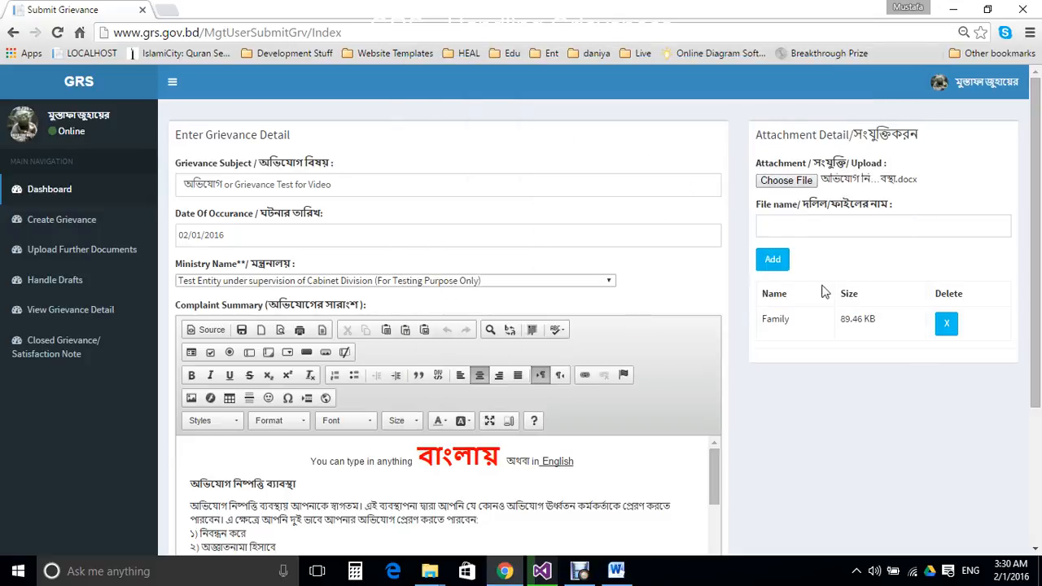
click(779, 232)
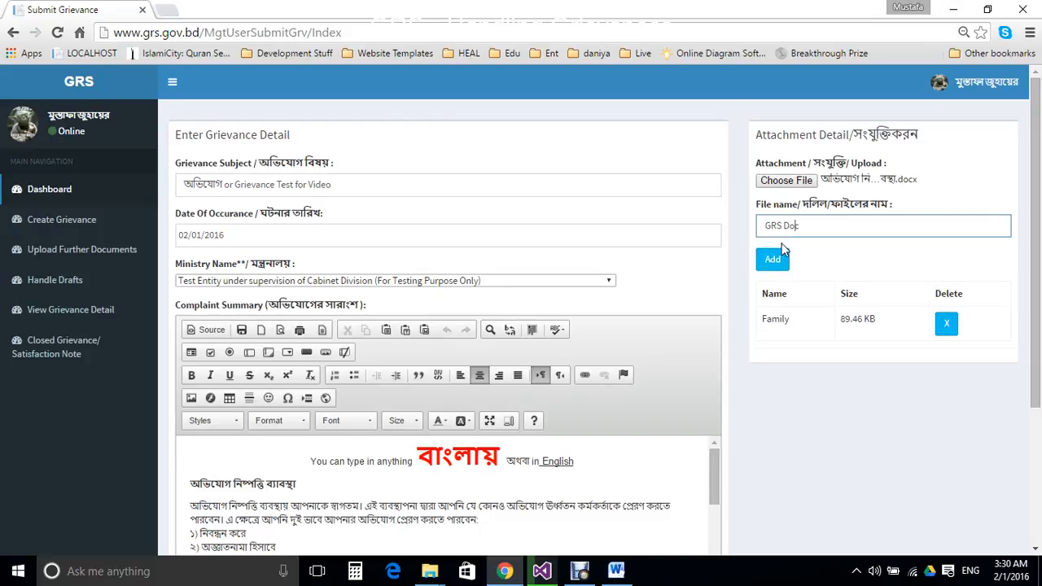
click(774, 261)
click(602, 161)
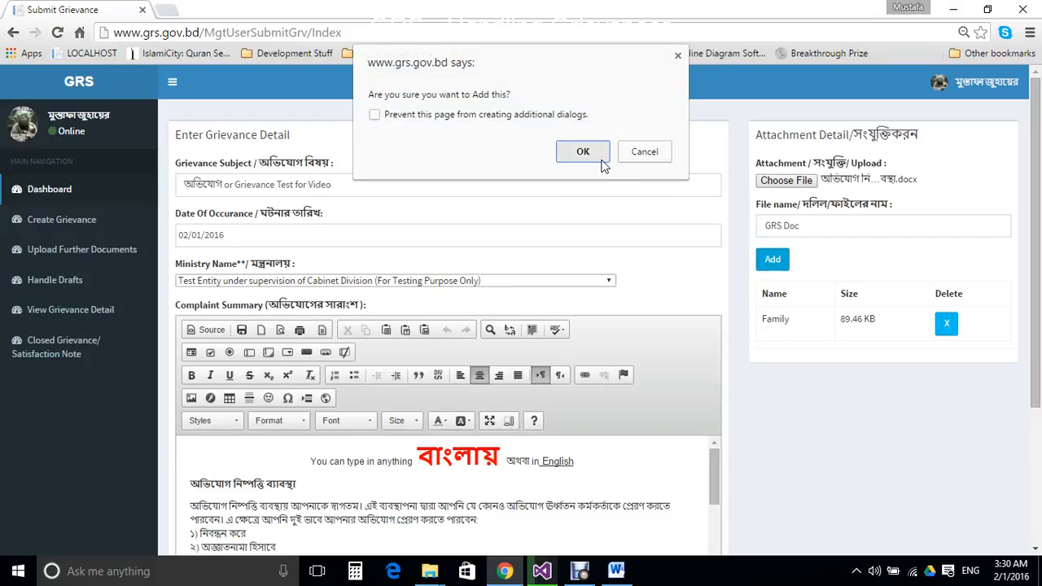
Step: Attach the PDF file "অভিযোগ নিষ্পত্তি ব্যাবস্থা" from Documents under the file name "PDF" and confirm adding it
click(803, 183)
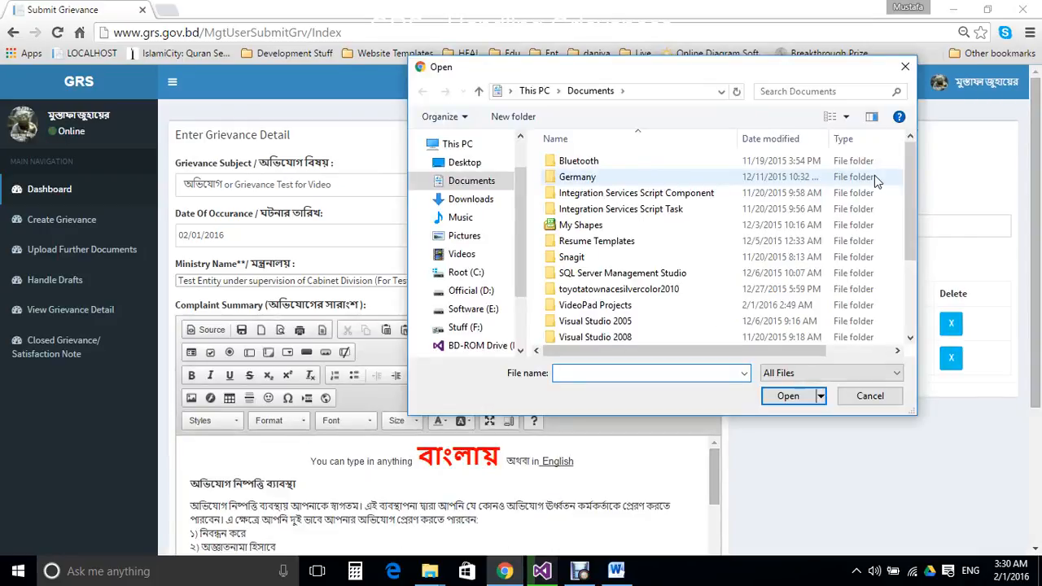
drag(910, 180, 910, 249)
click(605, 335)
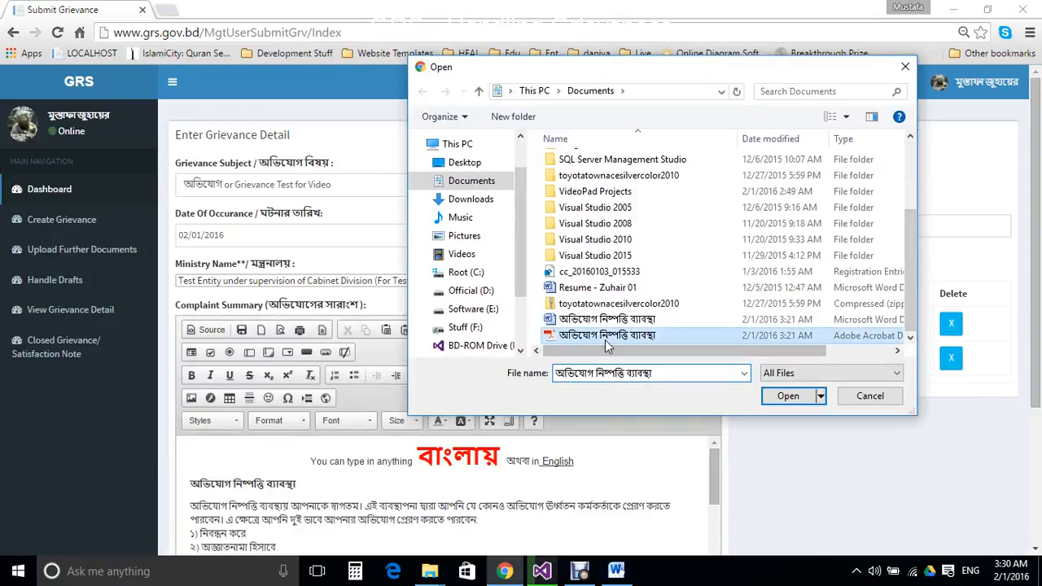
double_click(605, 336)
click(799, 225)
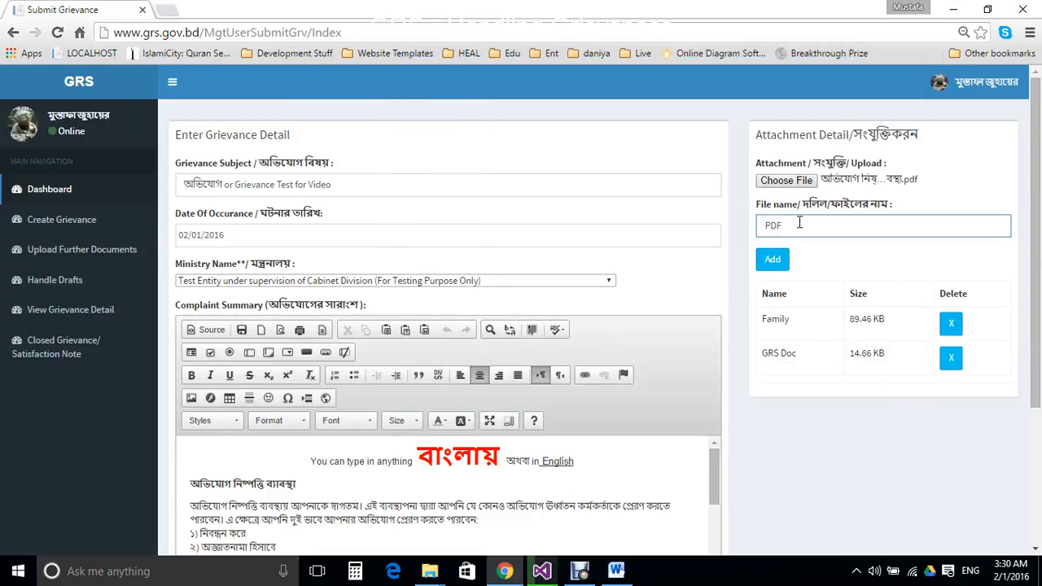
click(772, 259)
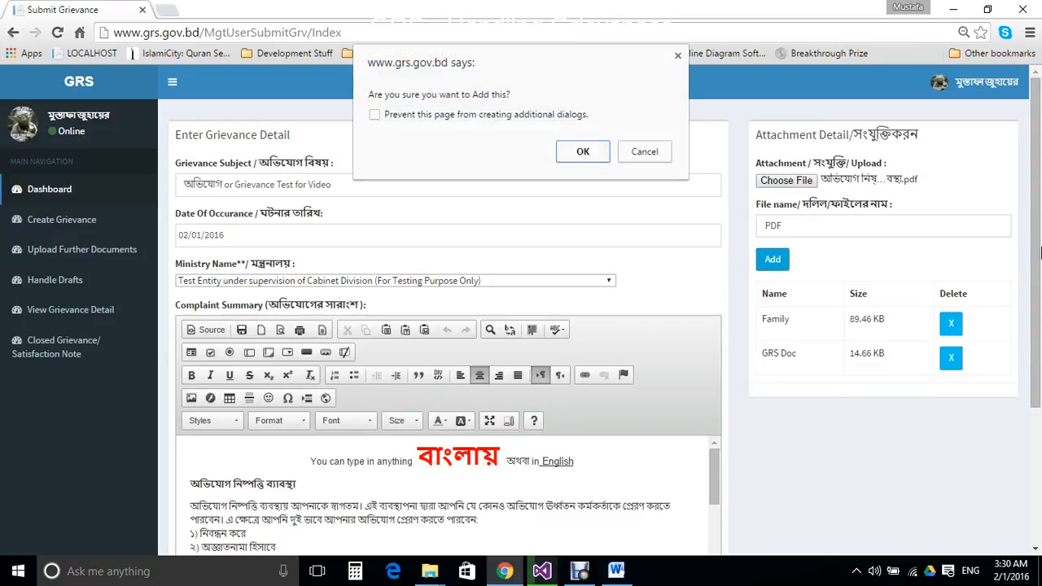
click(589, 150)
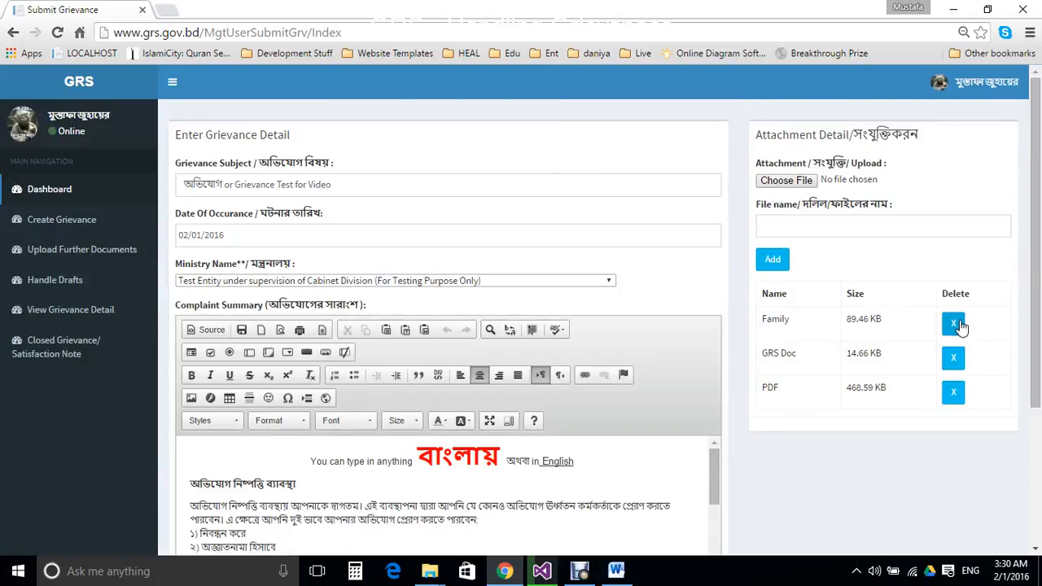
Step: Submit the completed grievance with the reference left empty and confirm saving the information
scroll(703, 428, down, 3)
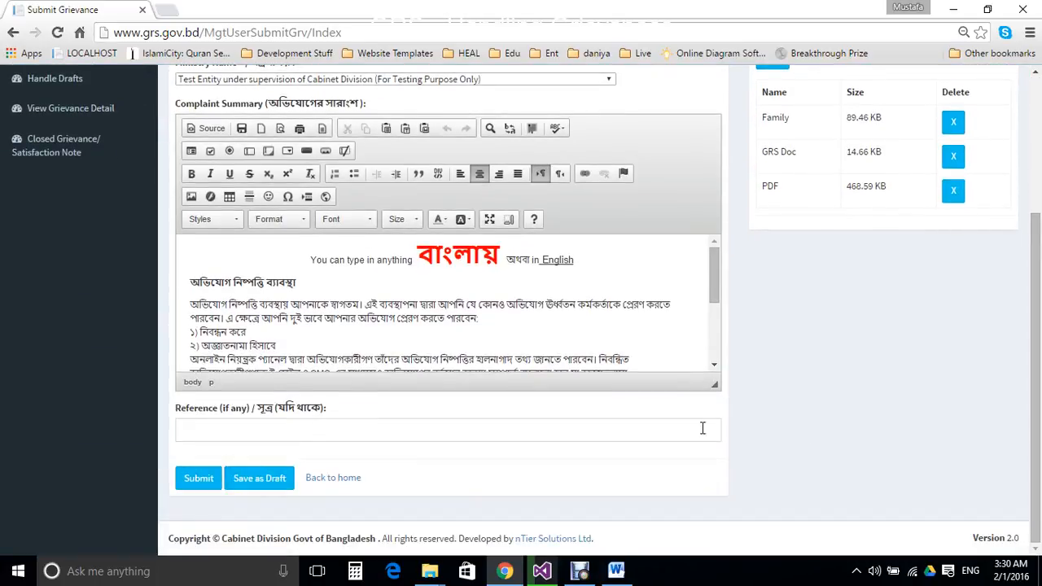
click(200, 482)
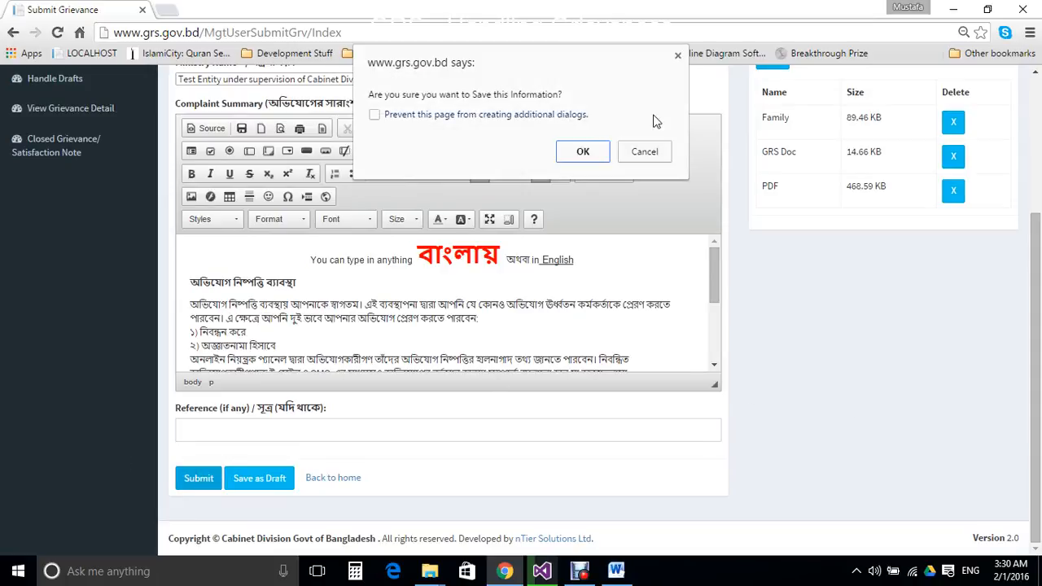
click(582, 153)
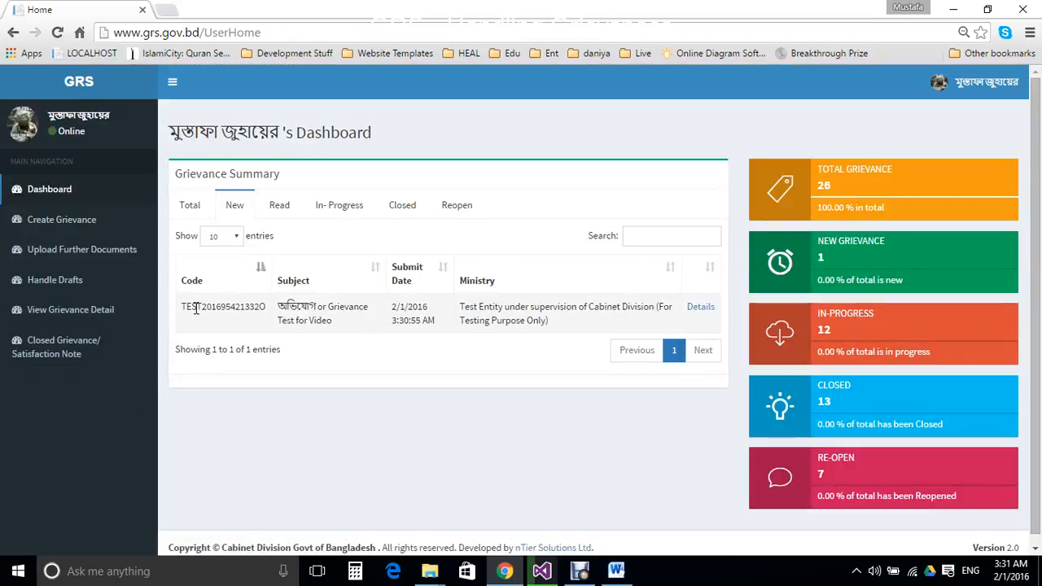
Step: Open the details of the new grievance "অভিযোগ or Grievance Test for Video" from the dashboard and look through them
drag(181, 316, 341, 320)
click(343, 320)
click(701, 310)
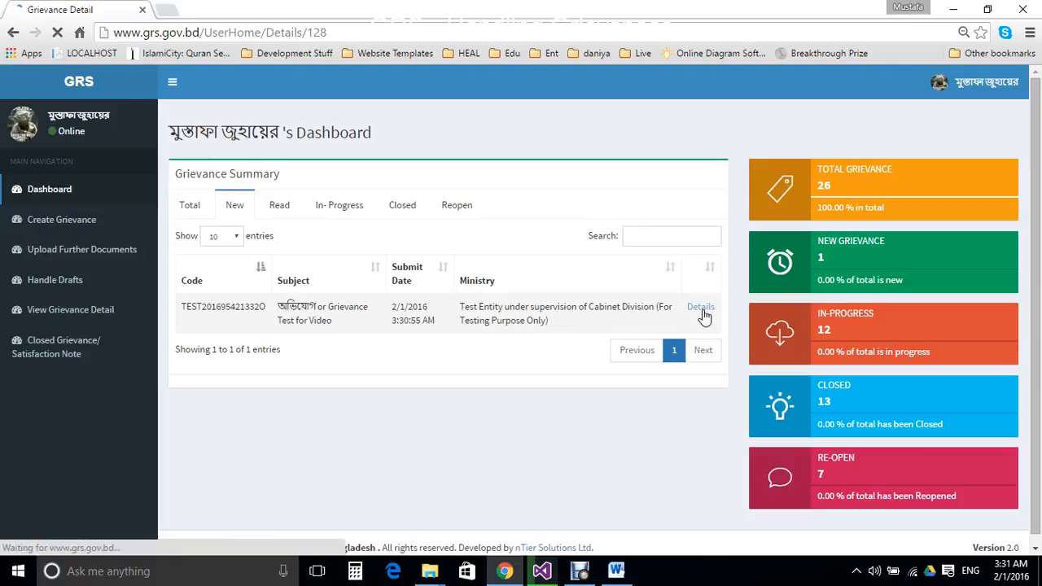
scroll(705, 317, down, 3)
scroll(705, 317, up, 3)
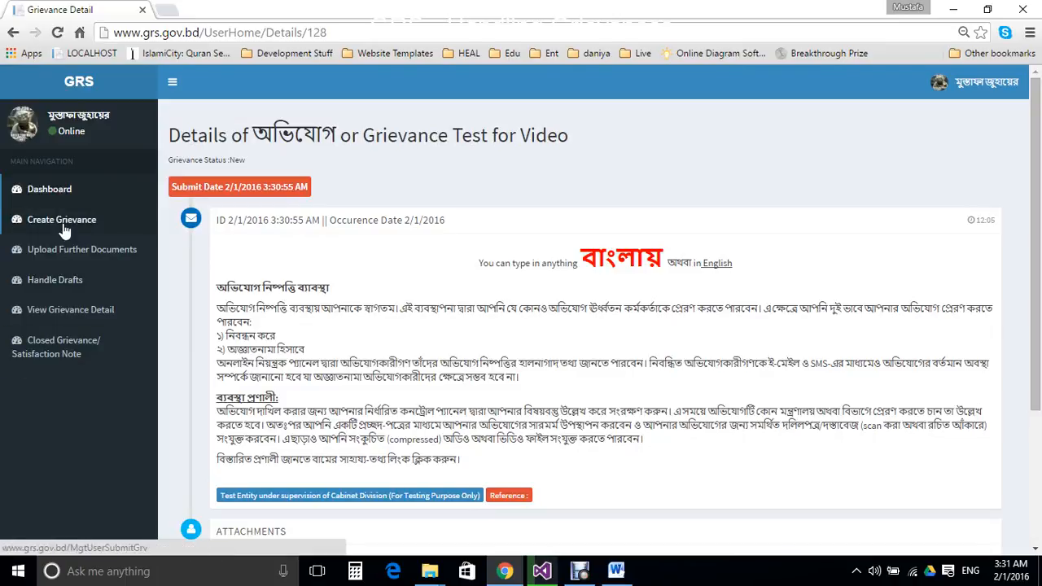
Step: Check the draft grievances, and view the ongoing grievances for further document upload sorted by newest submit date
click(61, 288)
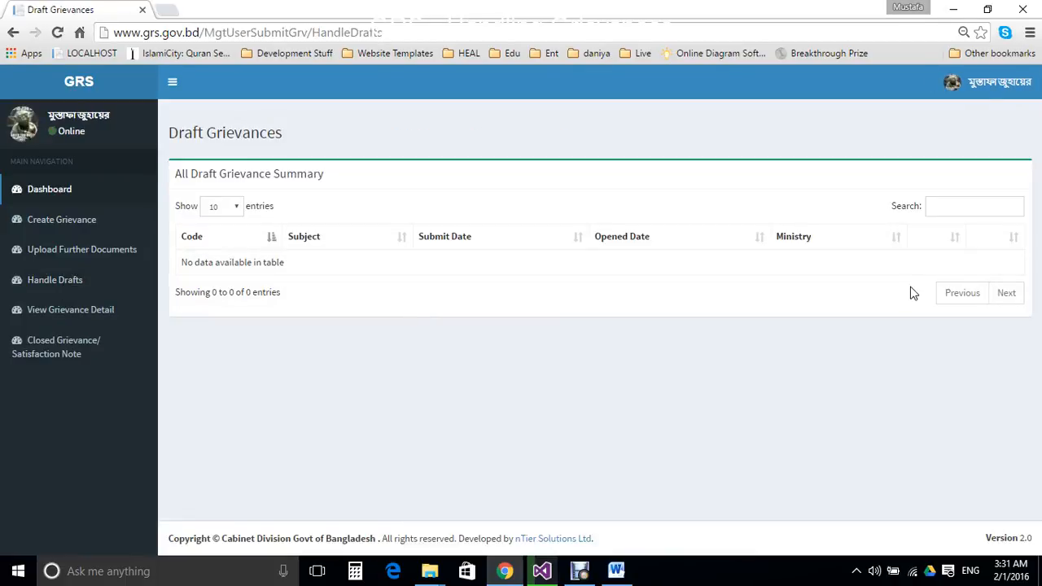
click(54, 259)
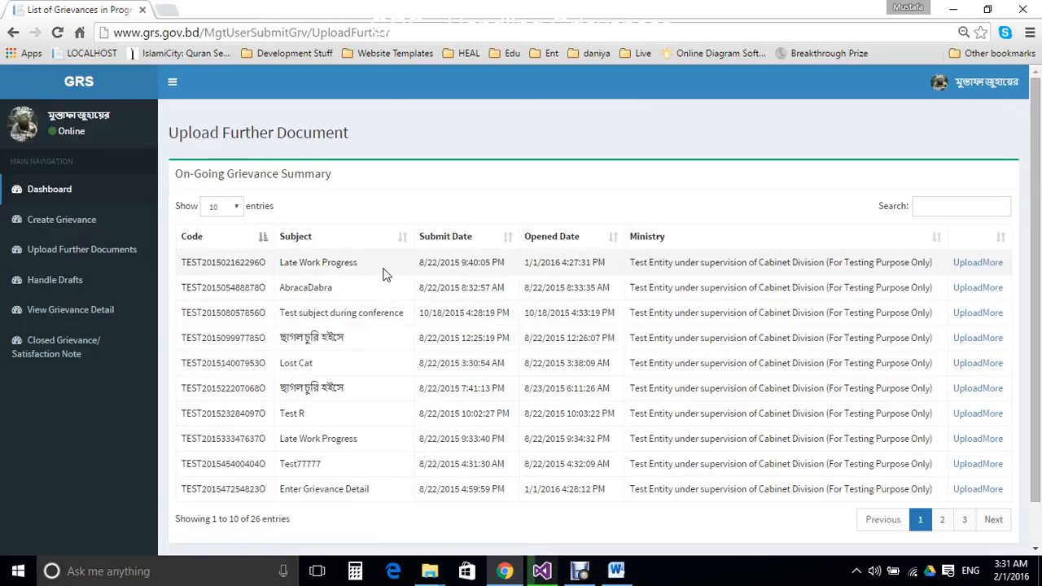
click(487, 237)
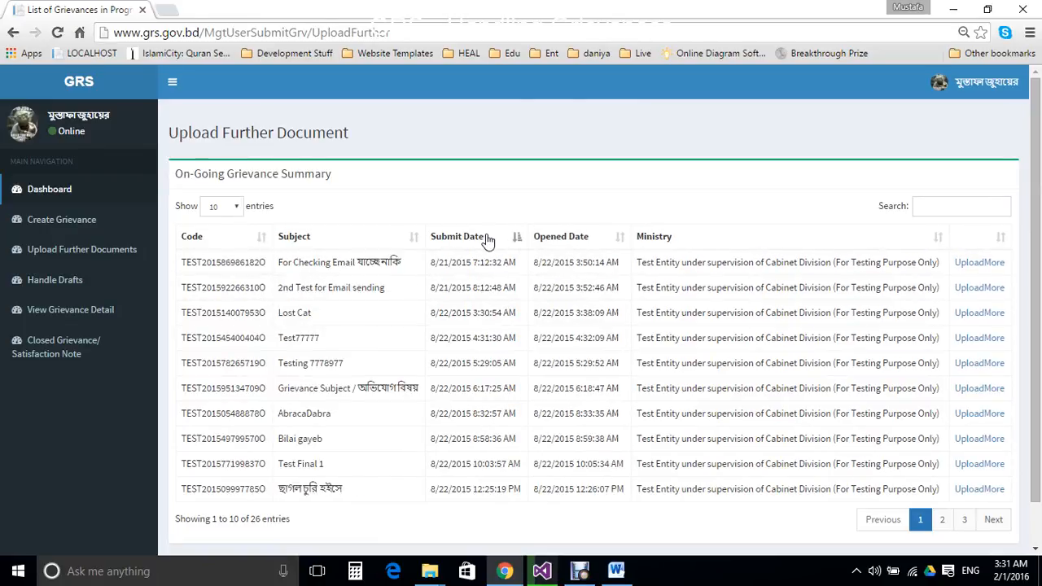
click(488, 237)
click(488, 237)
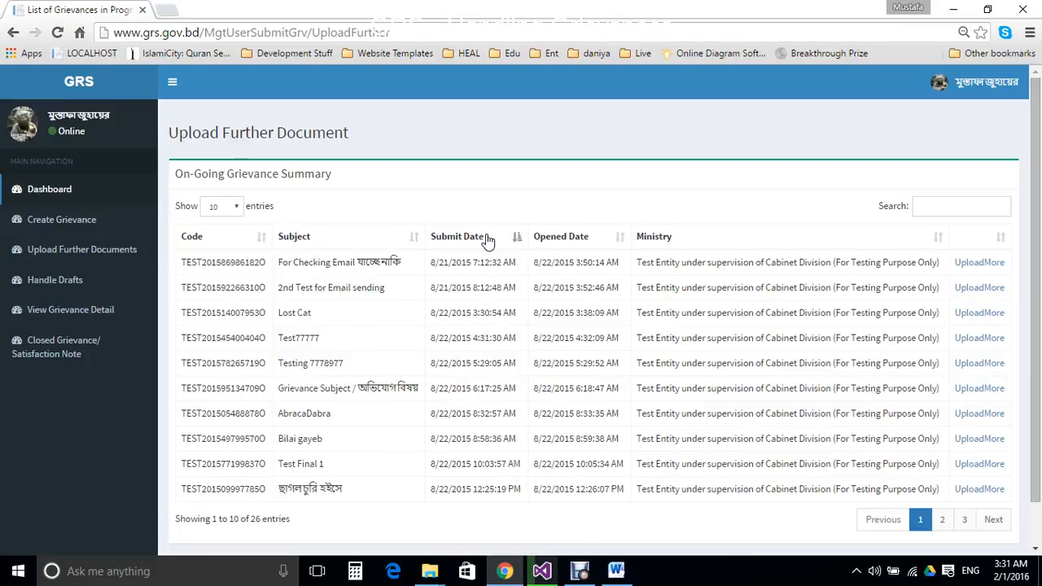
click(488, 237)
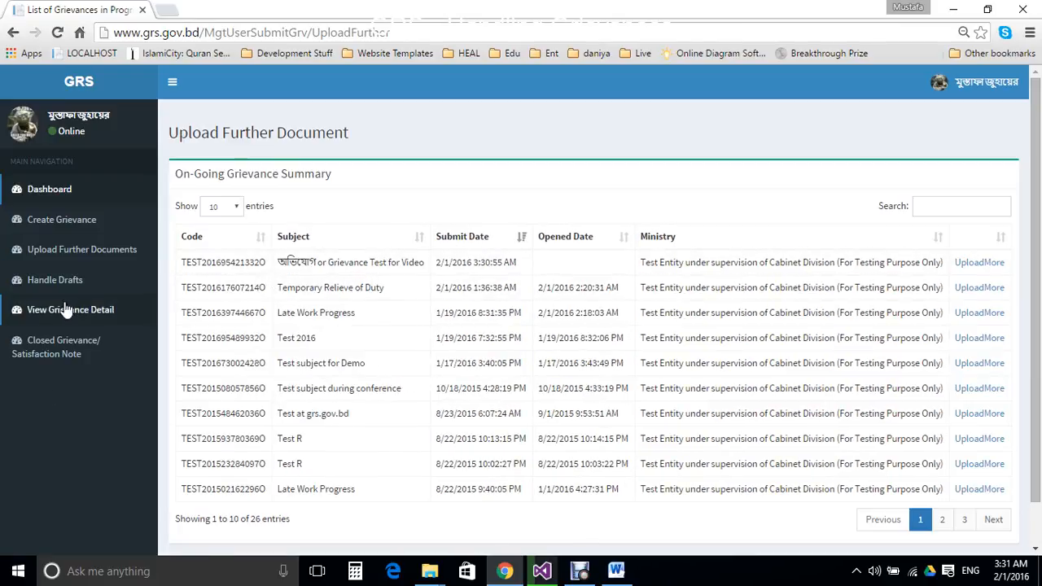
Step: Reload the ongoing grievance list, sort it by oldest submit date and open further uploading for "For Checking Email যাচ্ছে নাকি"
click(65, 258)
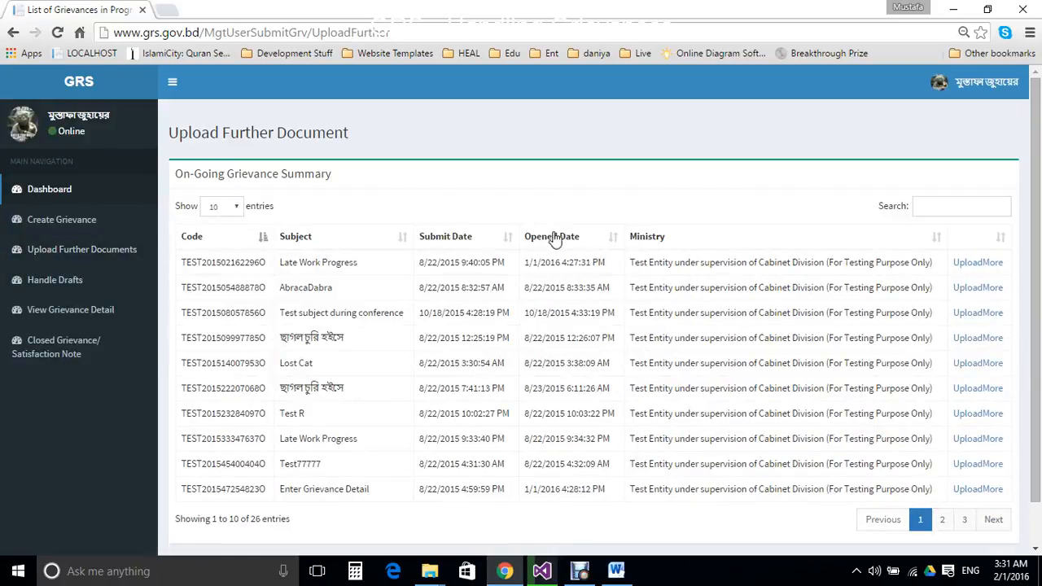
click(482, 243)
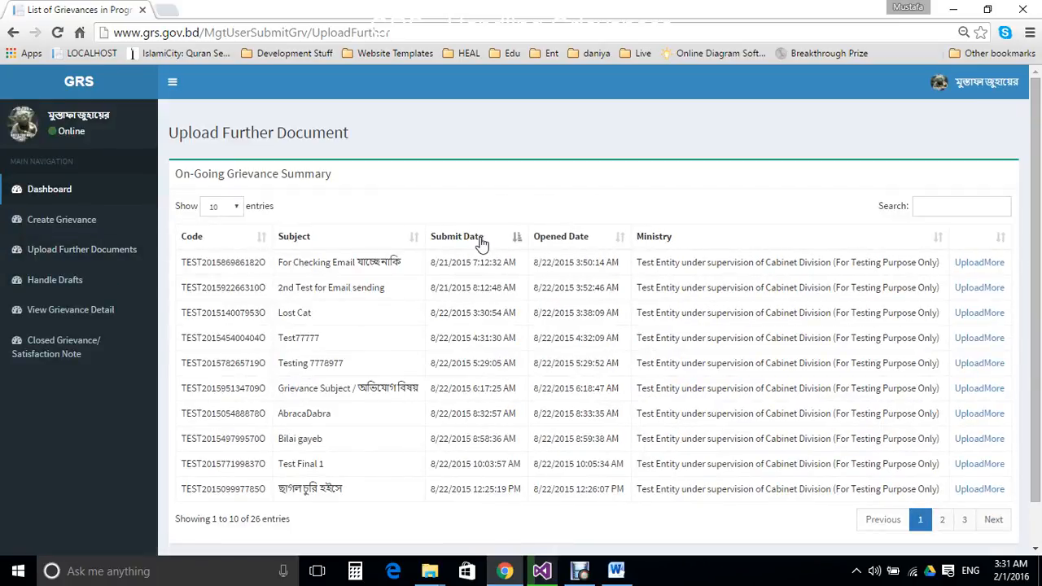
click(989, 272)
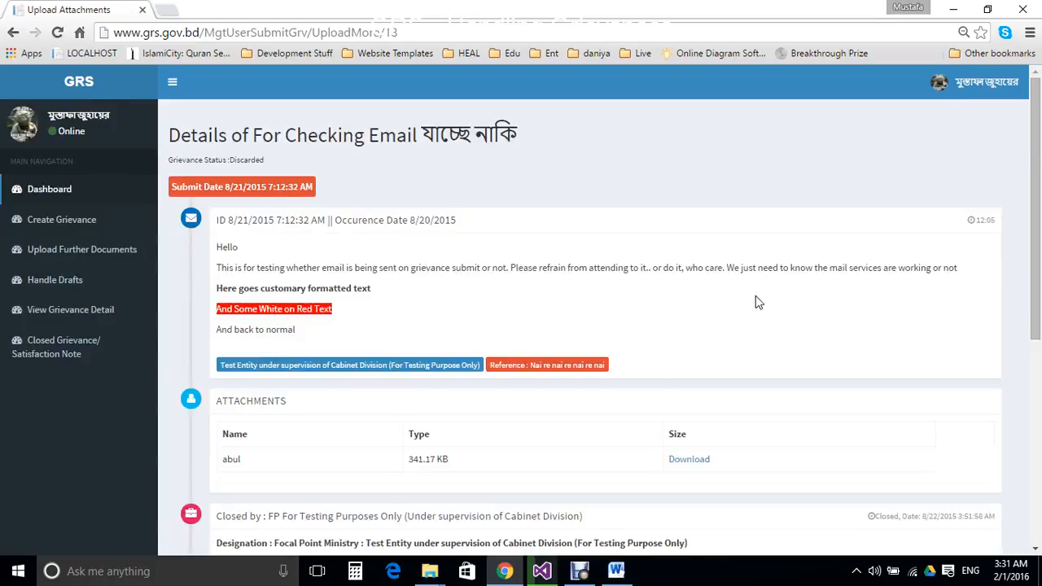
scroll(756, 296, down, 5)
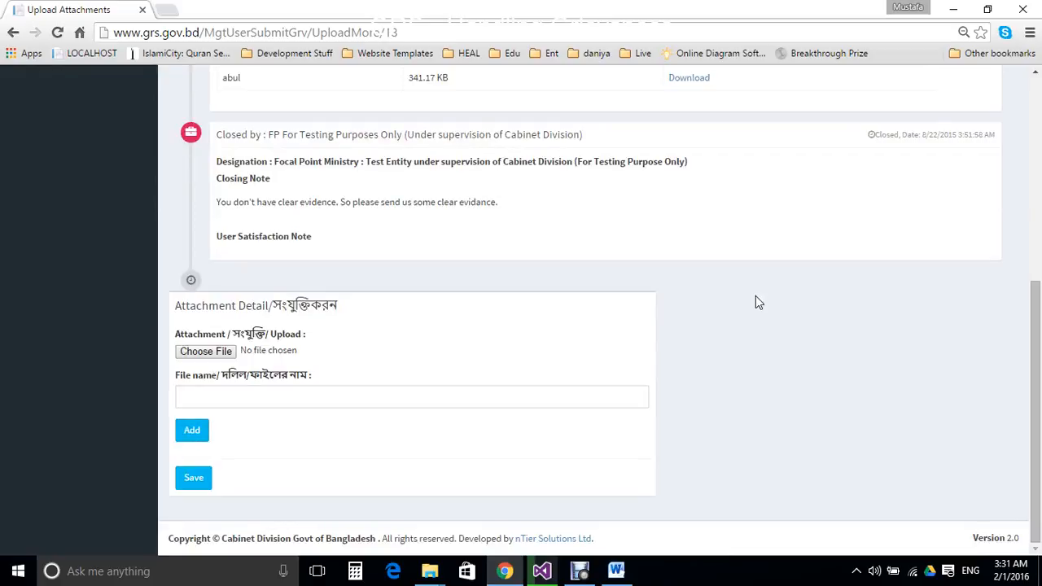
Step: Attach the résumé Word file from Documents to this grievance under the file name "CV" and confirm adding it
click(217, 359)
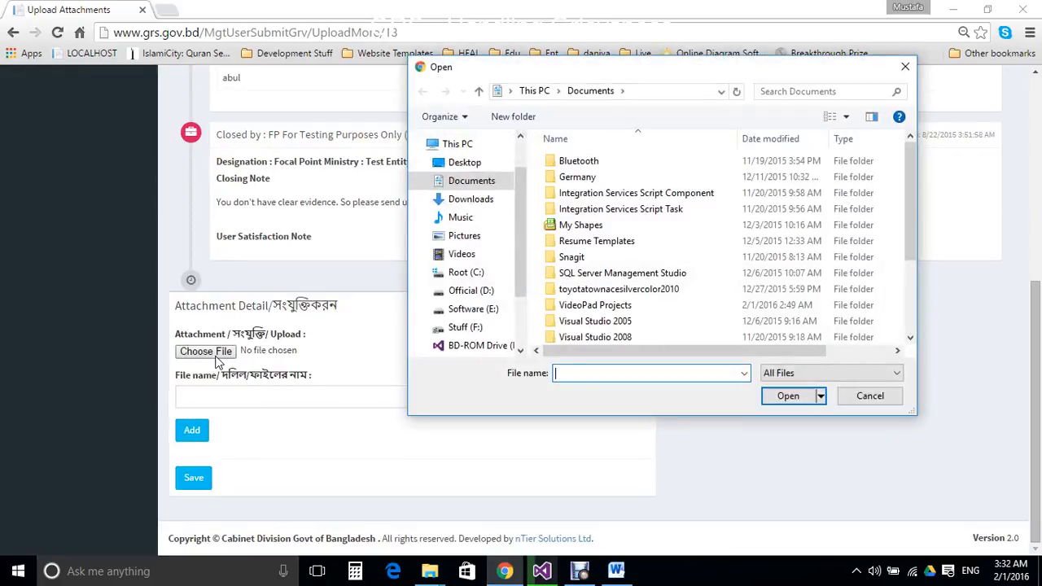
drag(913, 236, 913, 330)
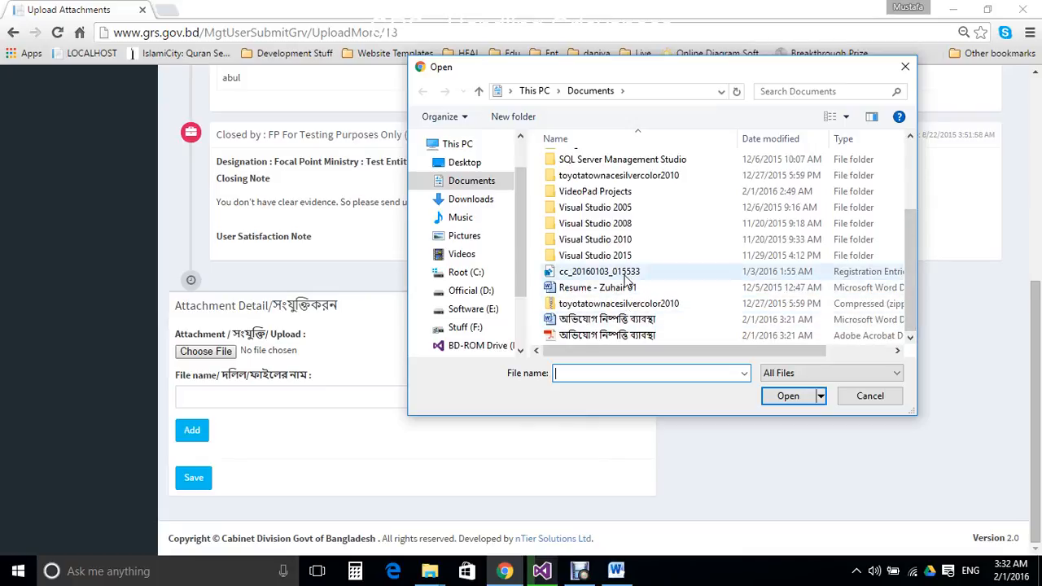
double_click(600, 288)
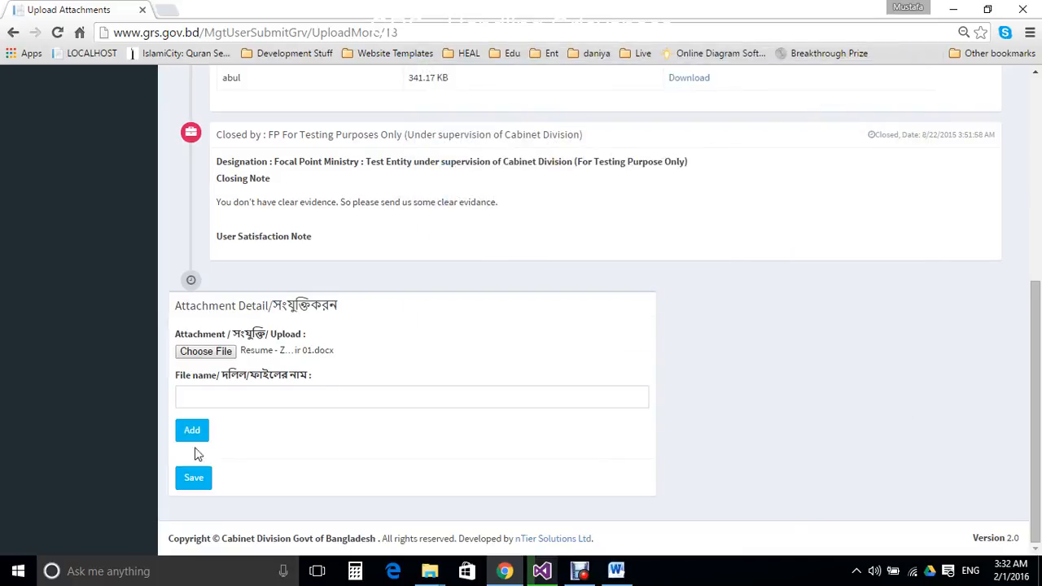
click(251, 400)
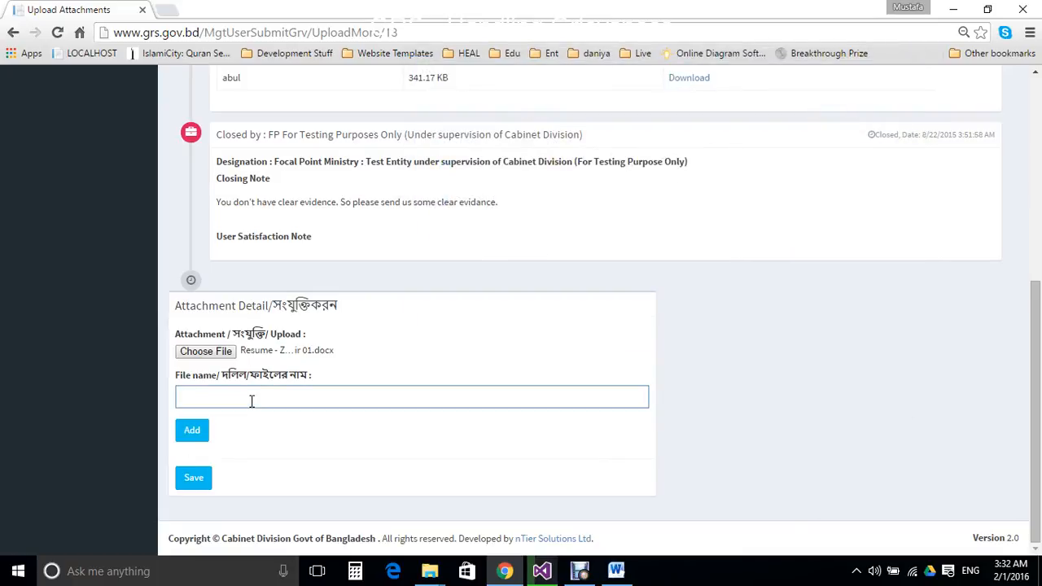
click(191, 436)
click(581, 154)
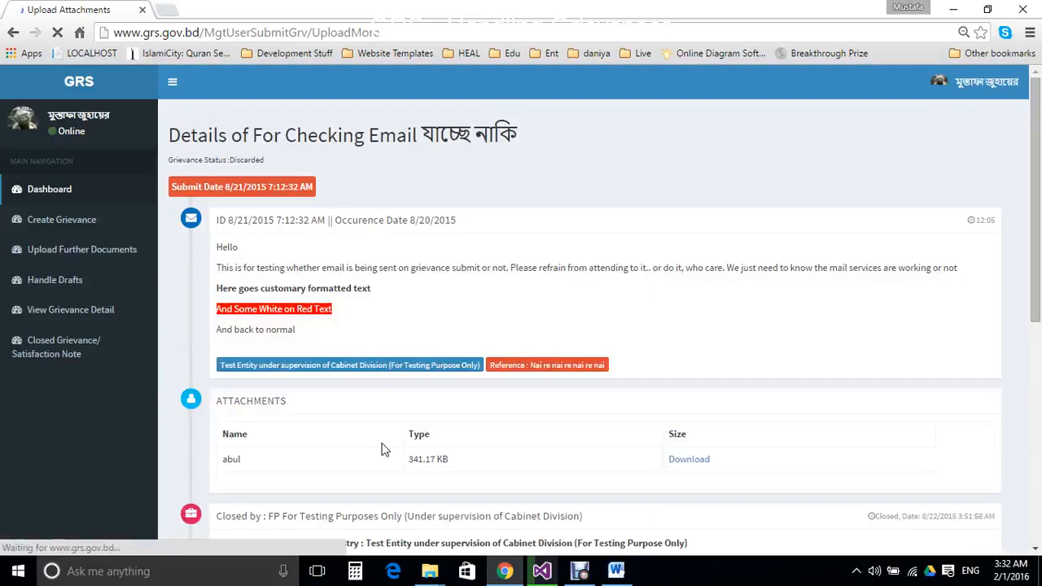
Step: Save the further attachment "CV" to the grievance, confirm it and review the grievance's attachment list
scroll(504, 377, down, 5)
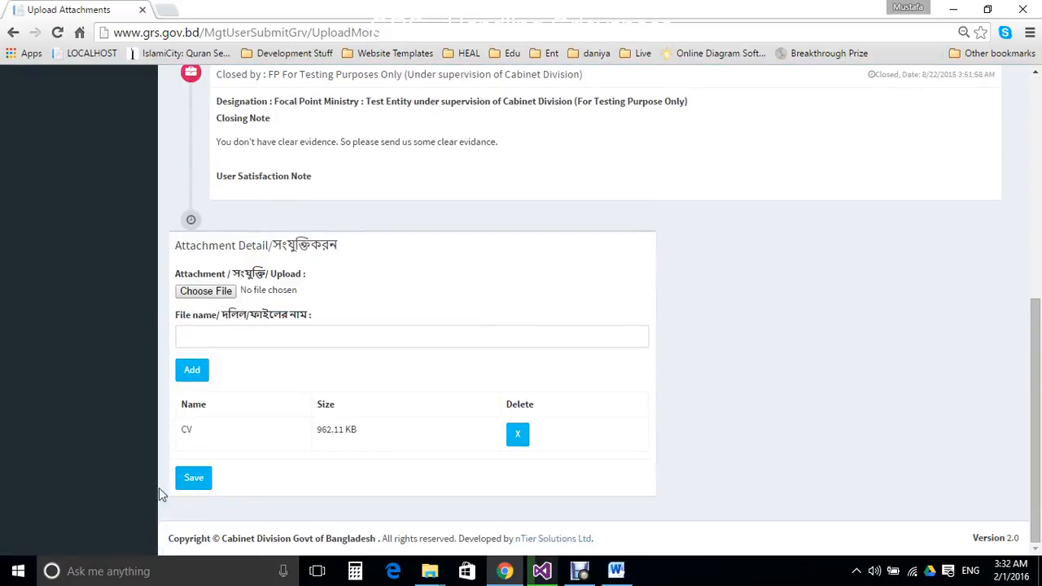
click(196, 480)
click(592, 153)
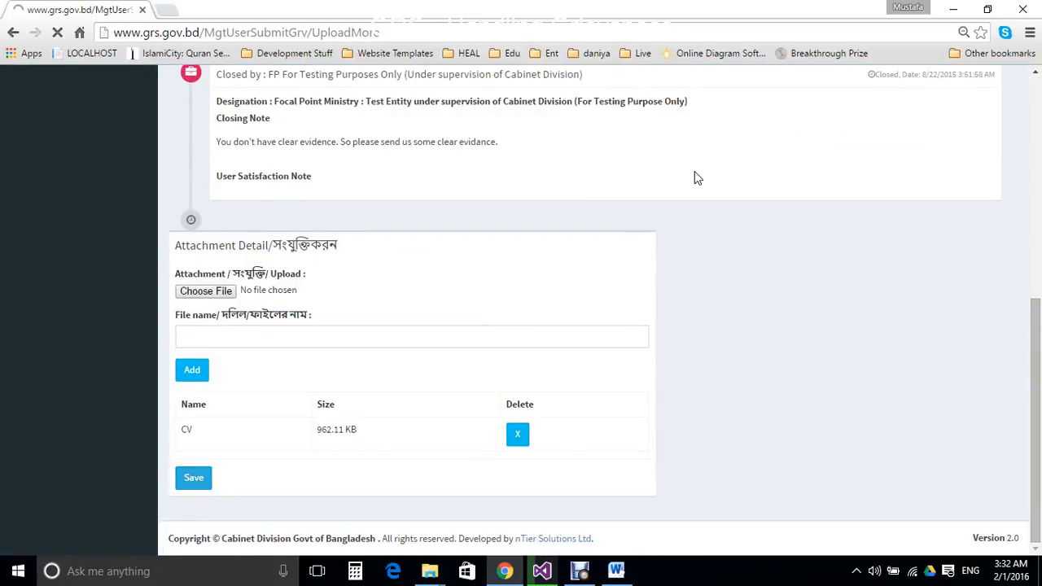
scroll(694, 175, down, 4)
scroll(695, 175, down, 1)
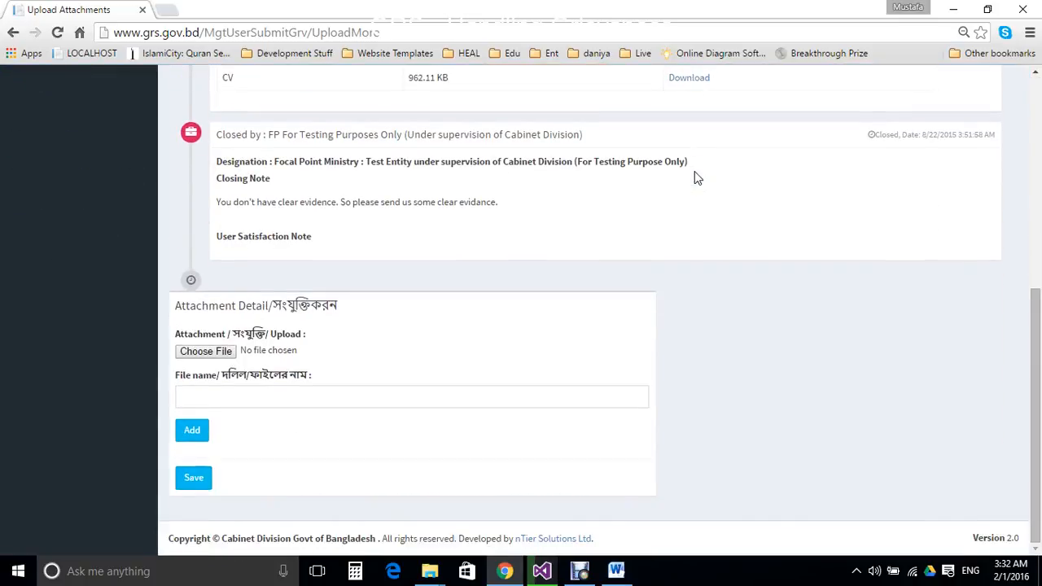
scroll(695, 175, up, 5)
scroll(460, 417, down, 2)
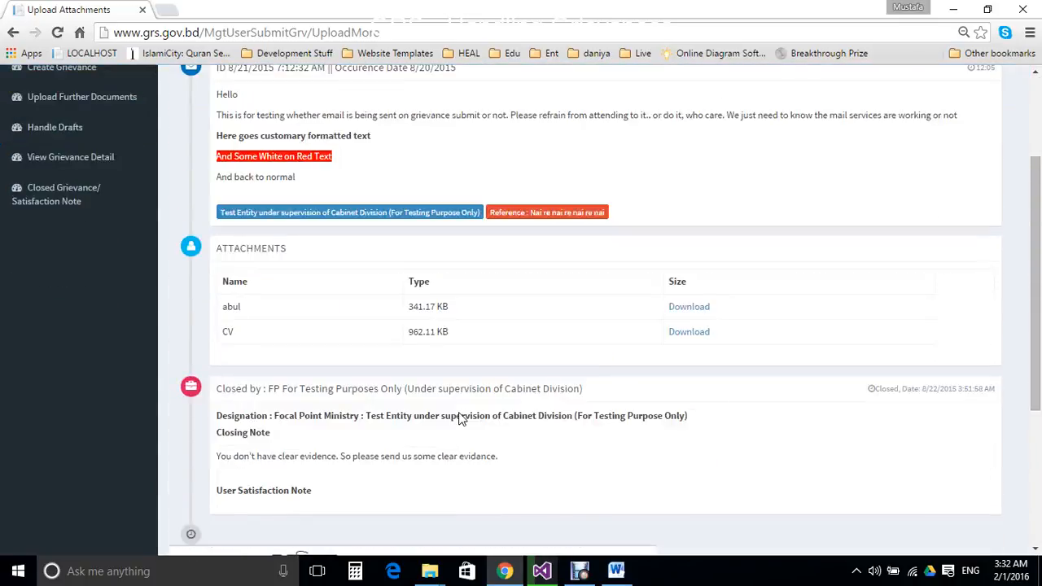
scroll(460, 418, up, 2)
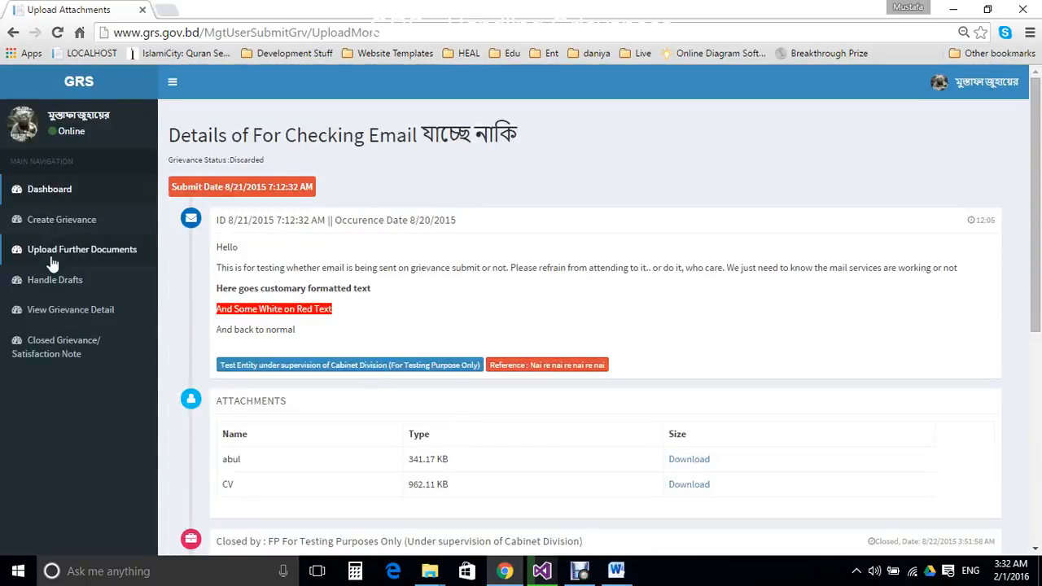
Step: Return to the dashboard and sign out of the user account
click(104, 197)
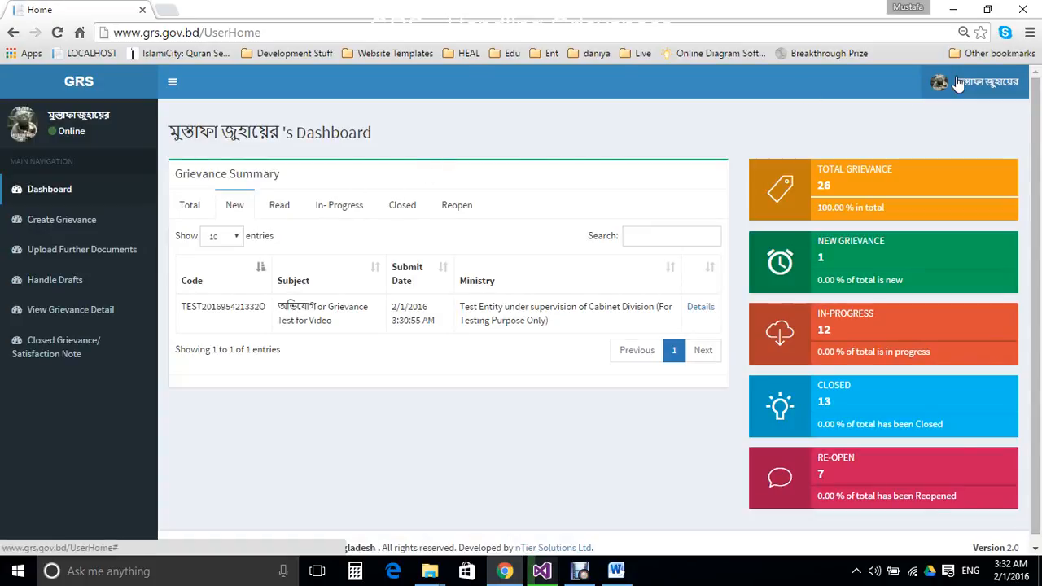
click(959, 85)
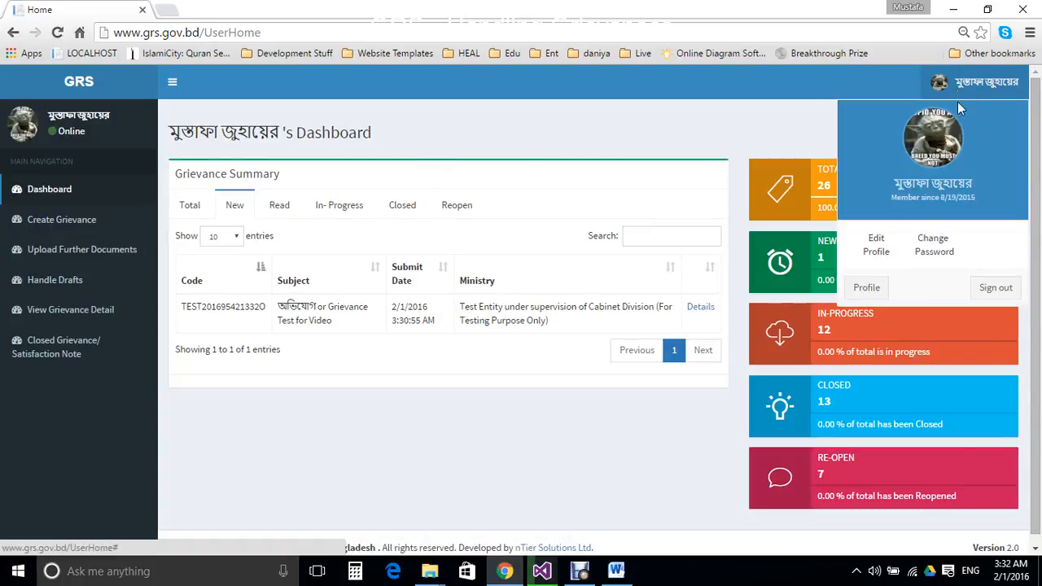
click(996, 295)
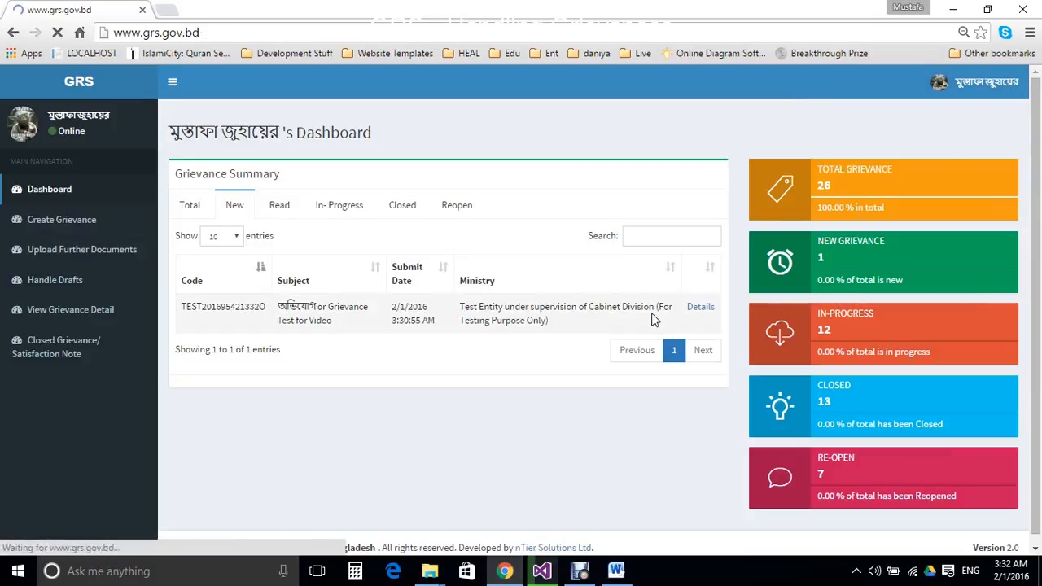